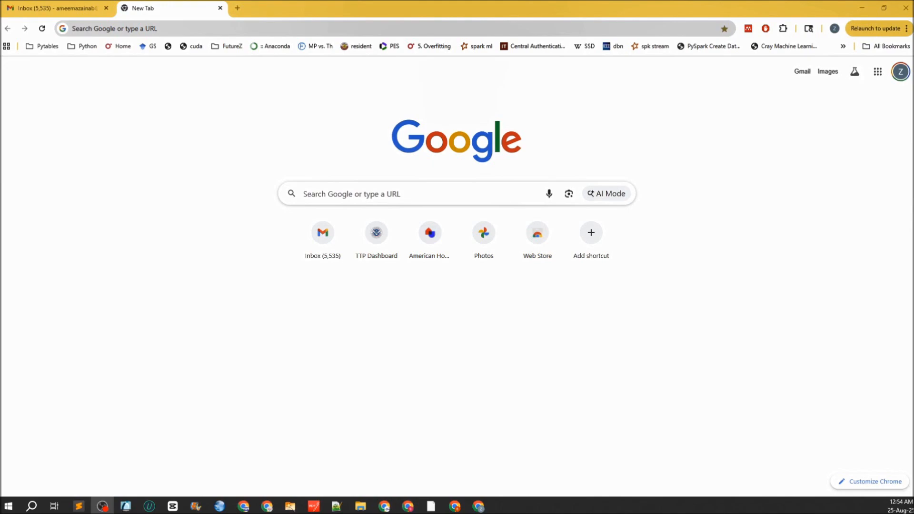
# - Google 'webofscience publons clarivate' and open the Publons help article
pyautogui.click(538, 30)
pyautogui.write('c')
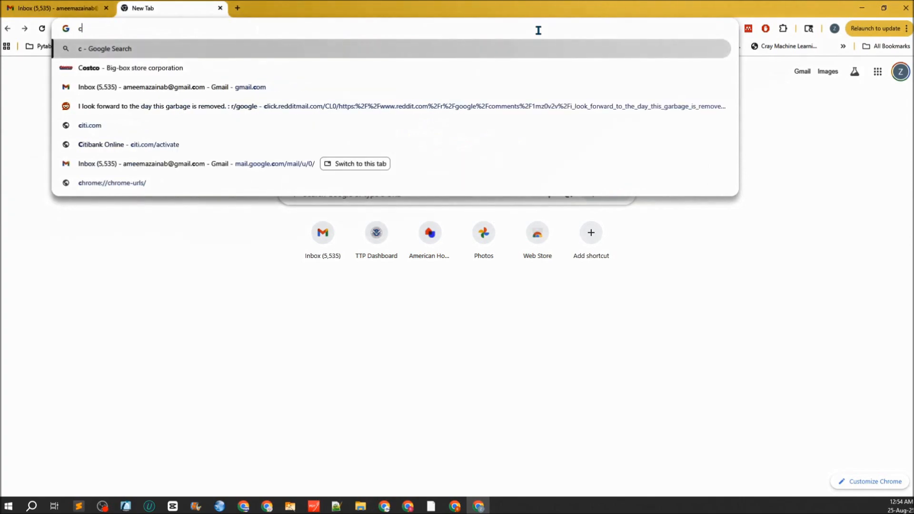
pyautogui.press('BackSpace')
pyautogui.write('w')
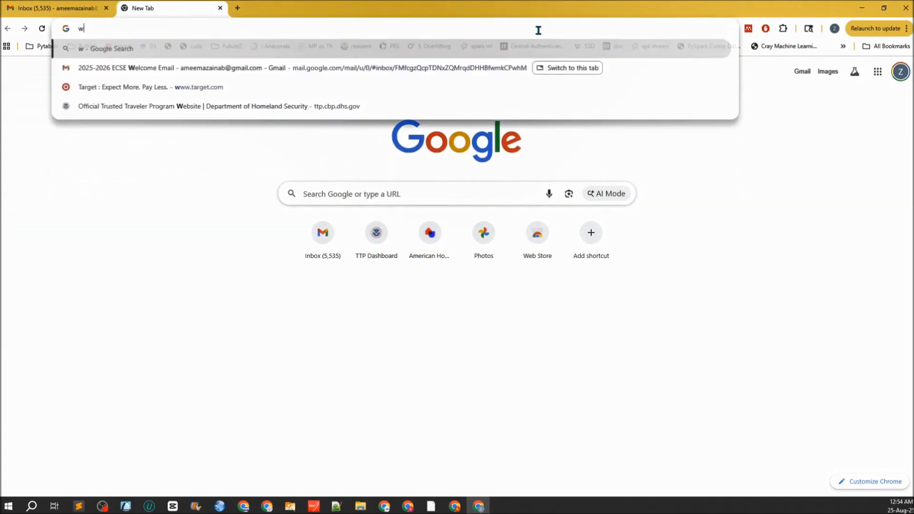
pyautogui.write('ebofscience')
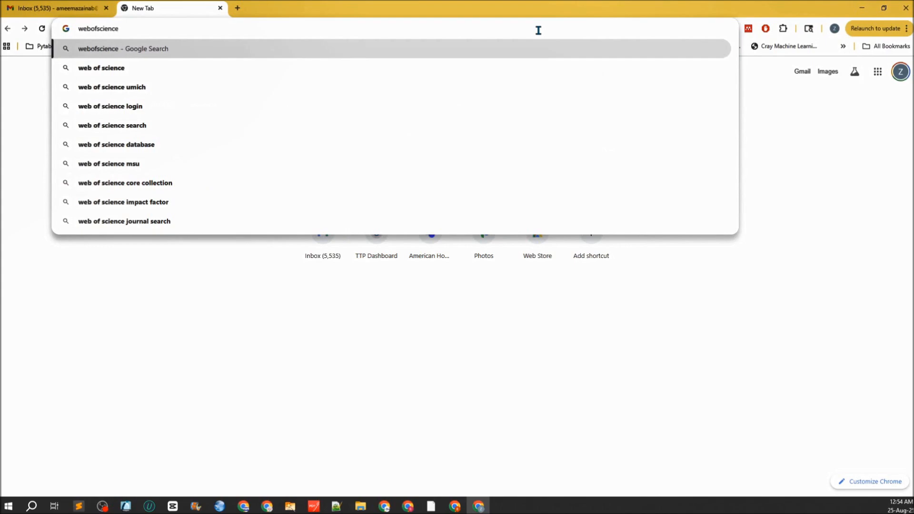
pyautogui.write(' publons')
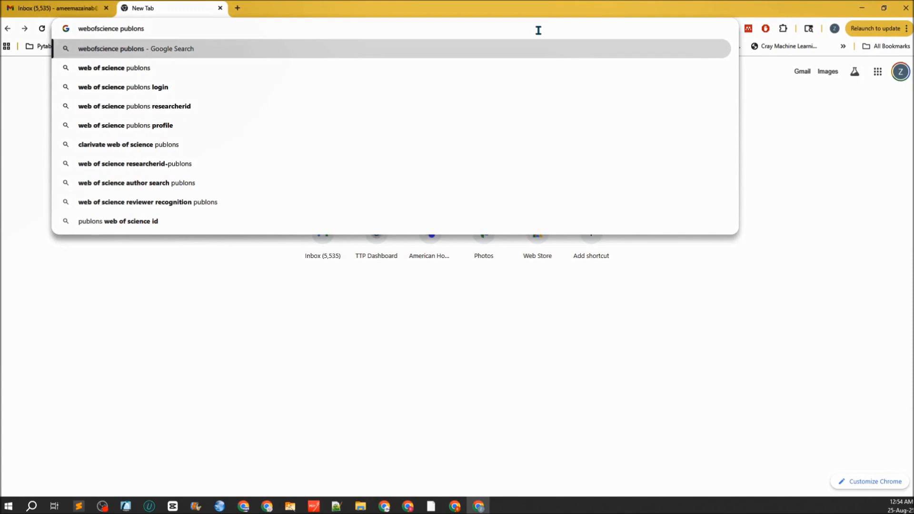
pyautogui.write('clarivate')
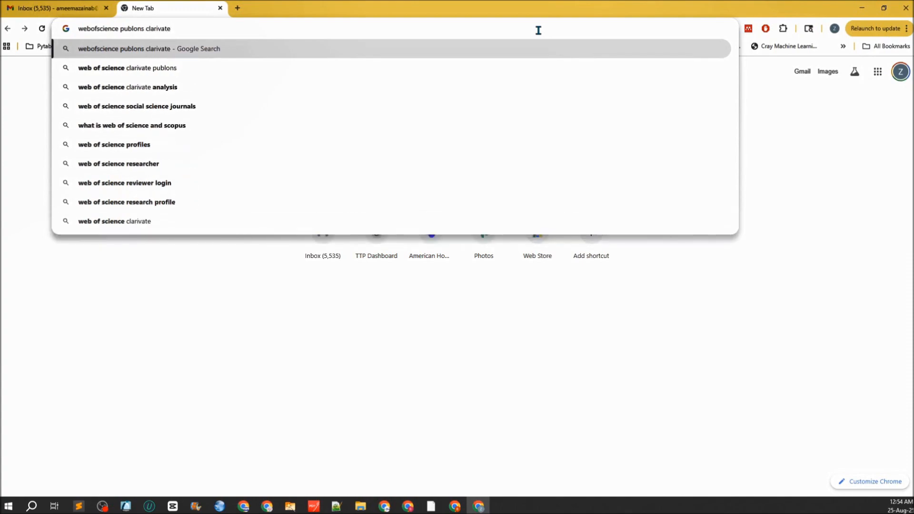
pyautogui.press('Return')
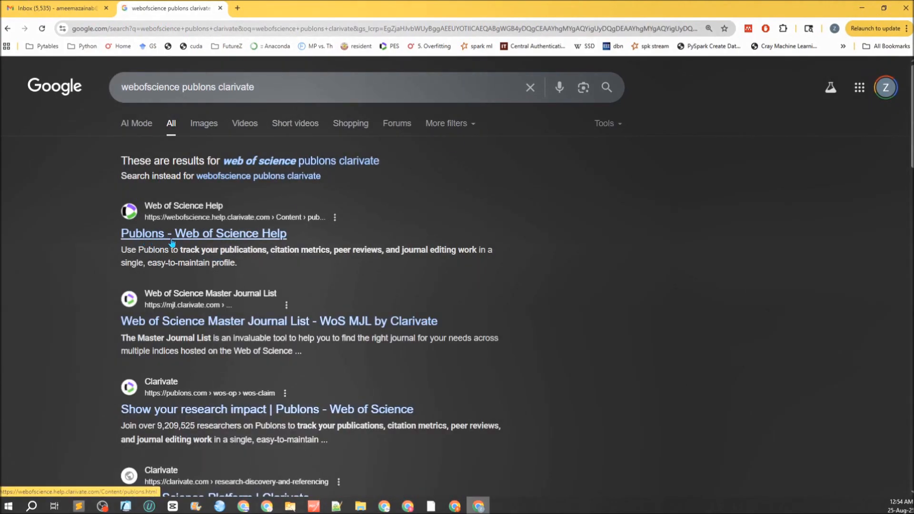
pyautogui.click(203, 240)
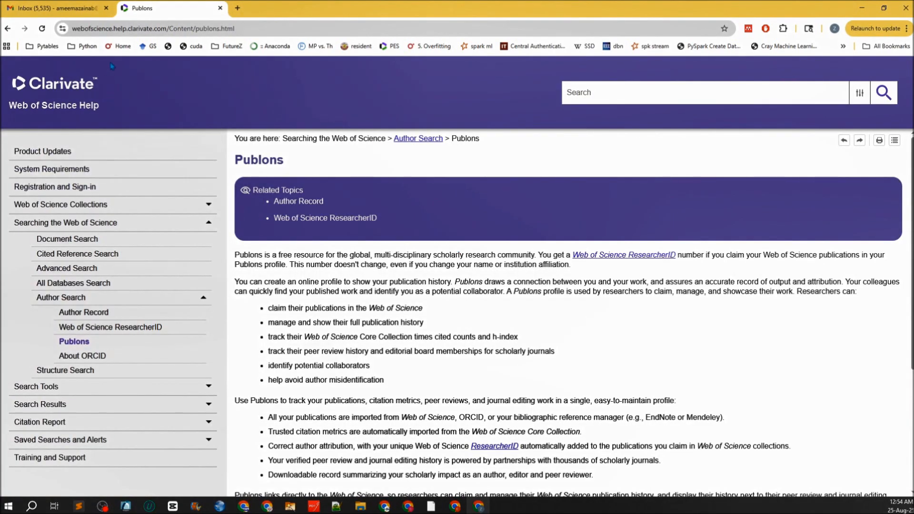
# - Drop 'publons' from the query, rerun the search, and open the Web of Science Platform page
pyautogui.click(123, 29)
pyautogui.write('web')
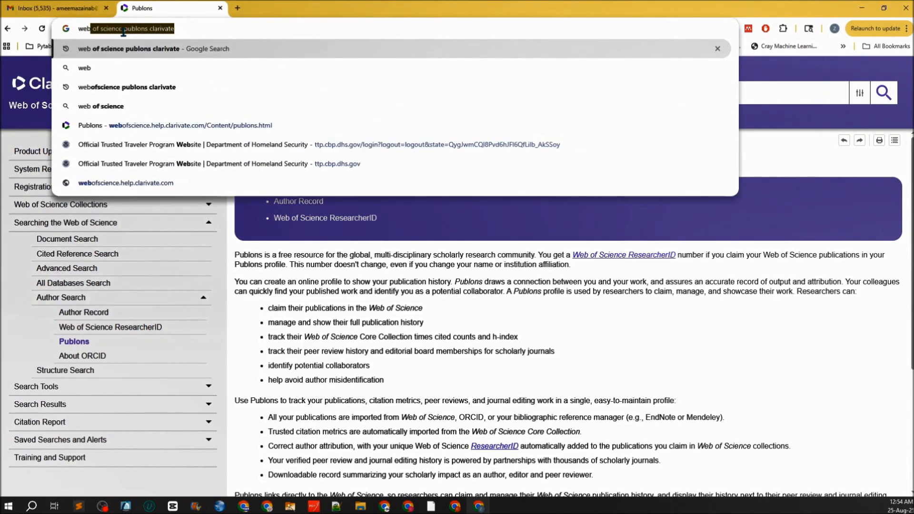
pyautogui.doubleClick(131, 31)
pyautogui.press('BackSpace')
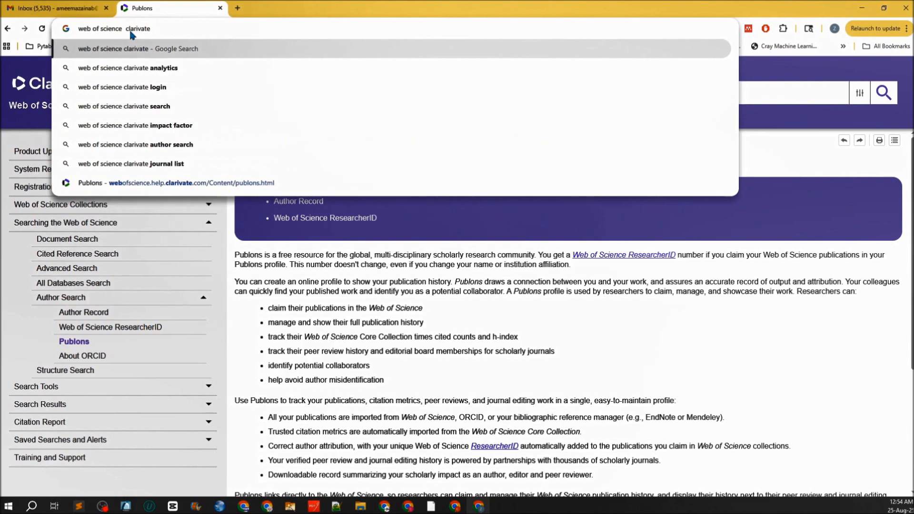
pyautogui.press('Return')
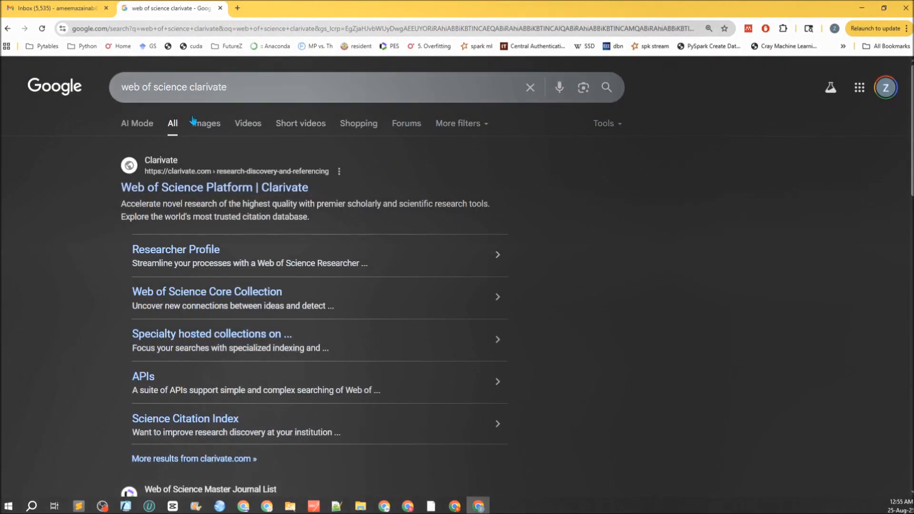
pyautogui.click(219, 190)
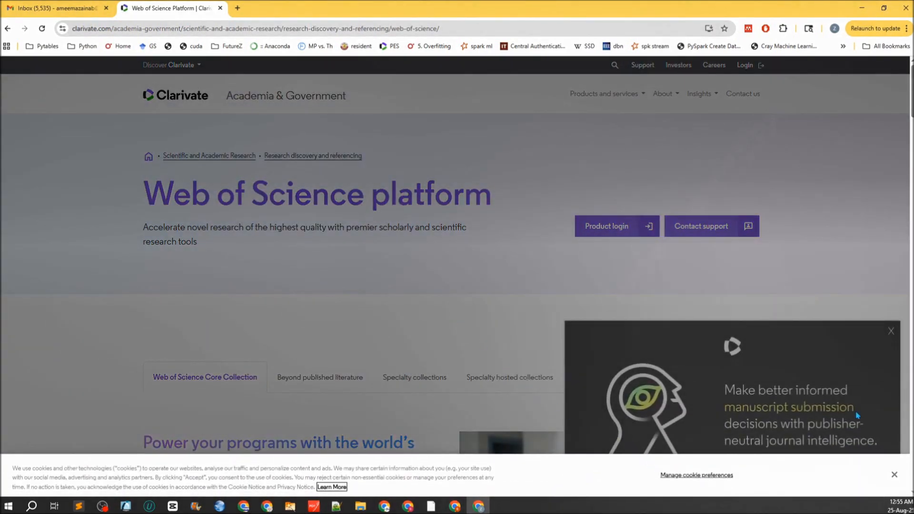
# - Dismiss the cookie and journal popups, then choose Web of Science from Clarivate's product logins
pyautogui.click(894, 475)
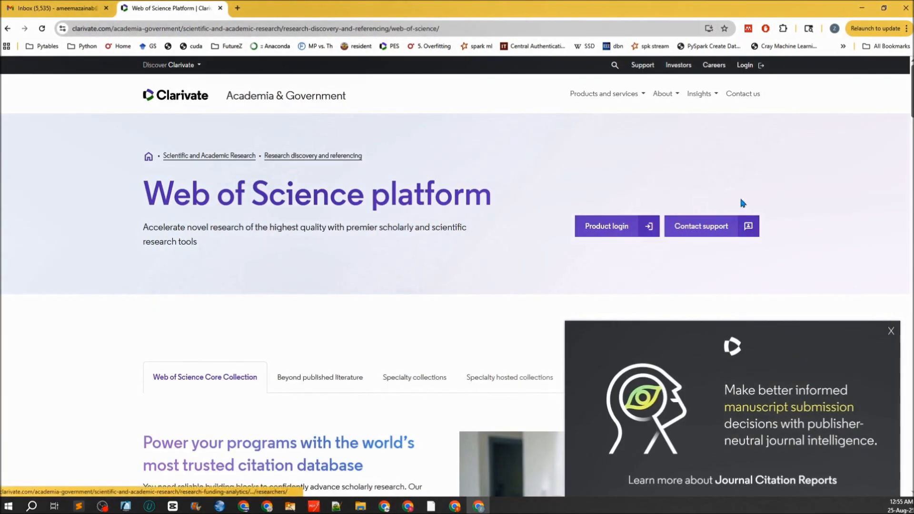
pyautogui.click(745, 67)
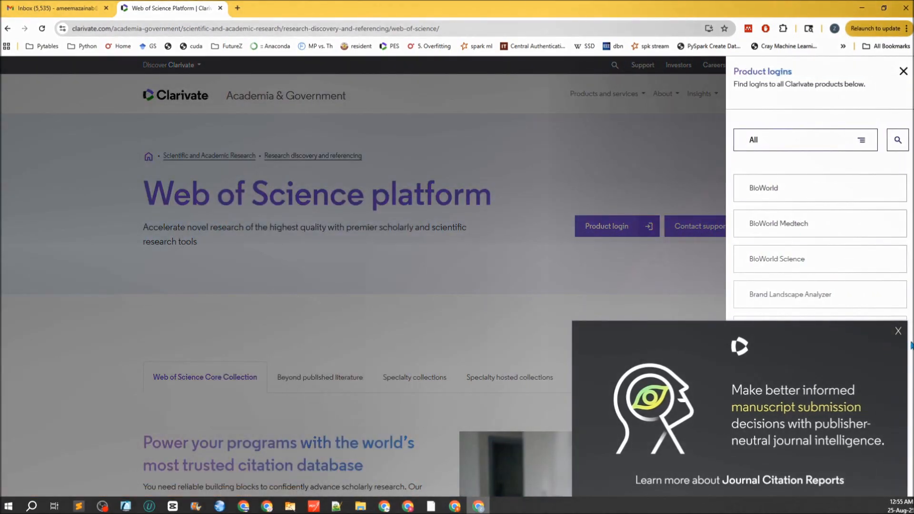
pyautogui.click(898, 332)
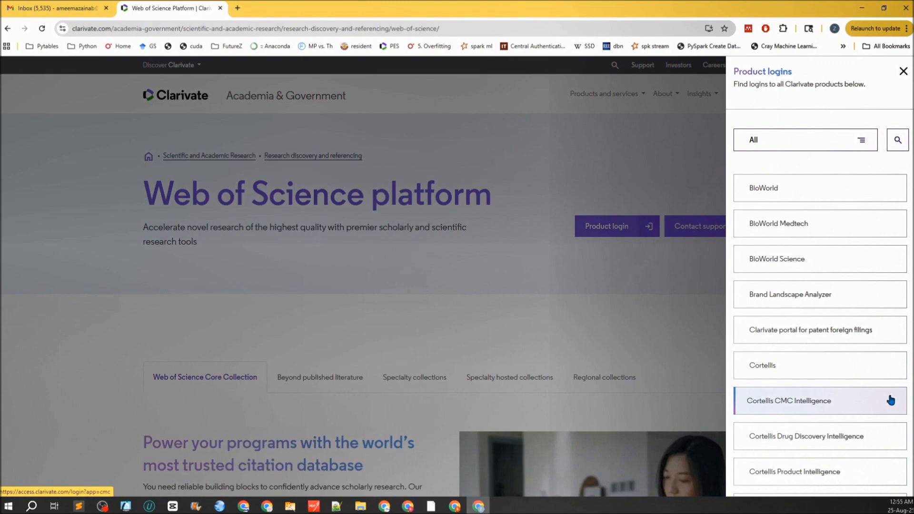
pyautogui.scroll(-1, 891, 400)
pyautogui.scroll(-7, 891, 400)
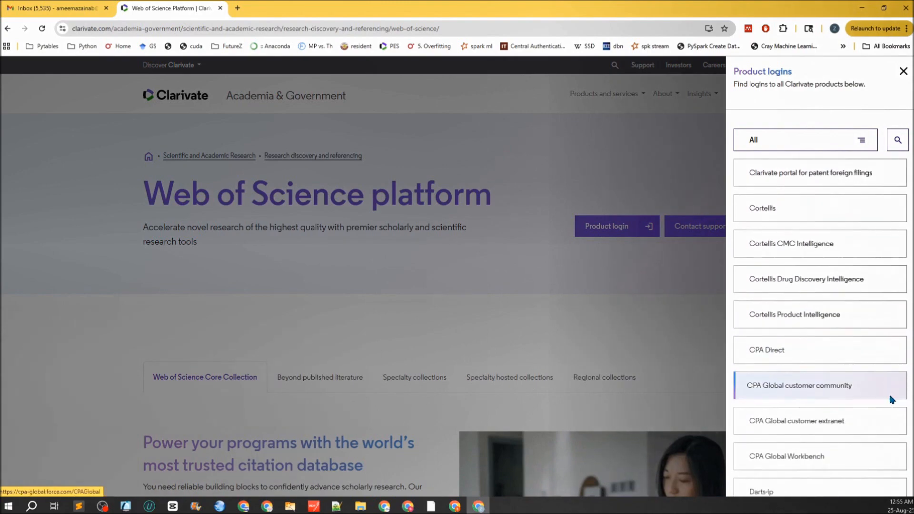
pyautogui.scroll(-8, 891, 400)
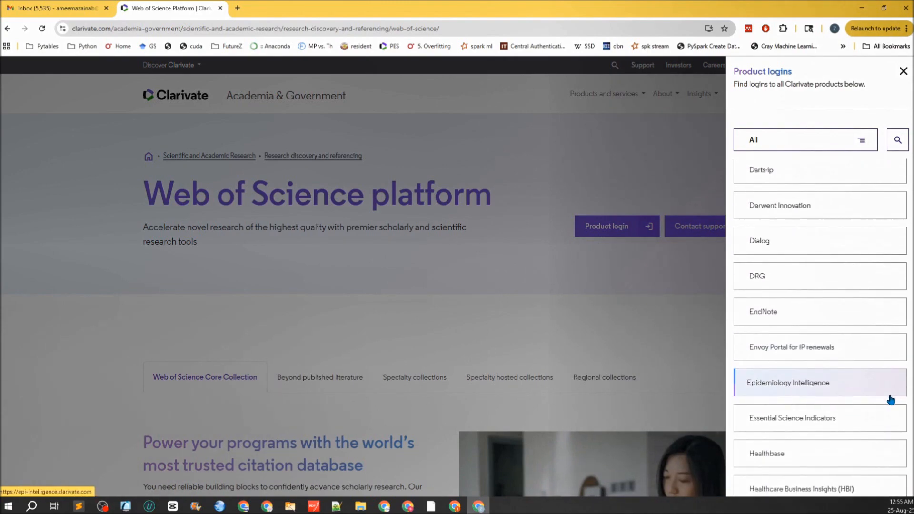
pyautogui.scroll(-7, 891, 400)
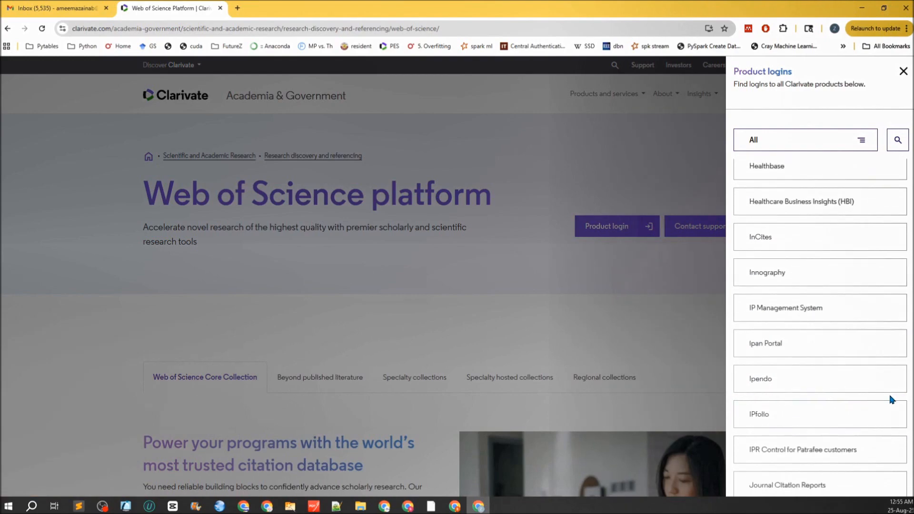
pyautogui.scroll(-4, 892, 399)
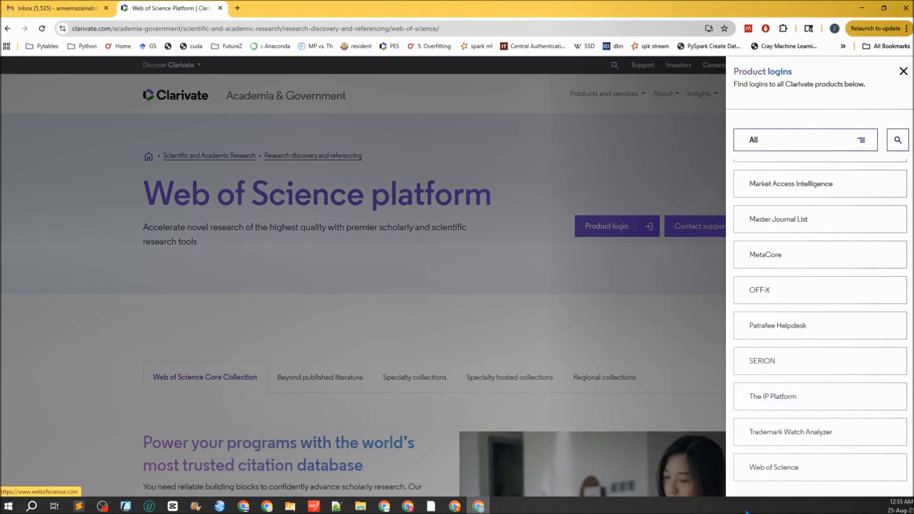
pyautogui.click(780, 473)
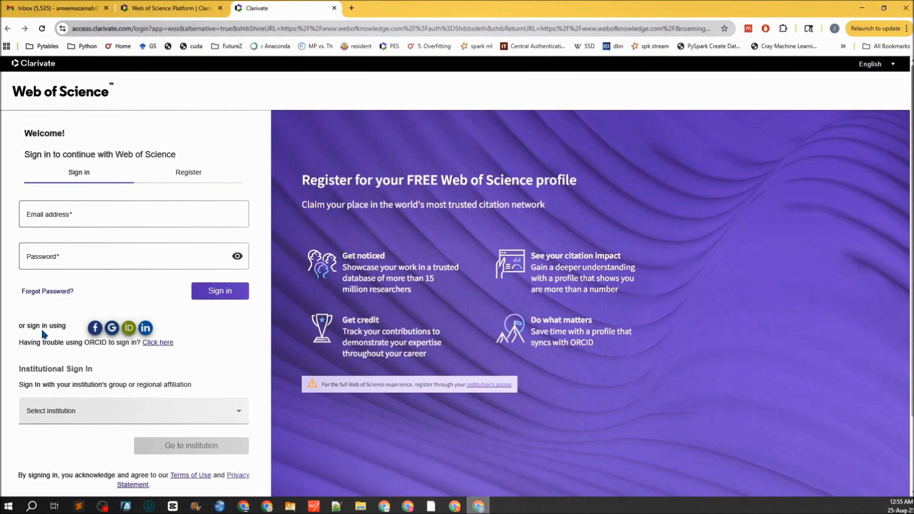
# - Sign in to Web of Science with Google and dismiss the cookie notice
pyautogui.click(113, 330)
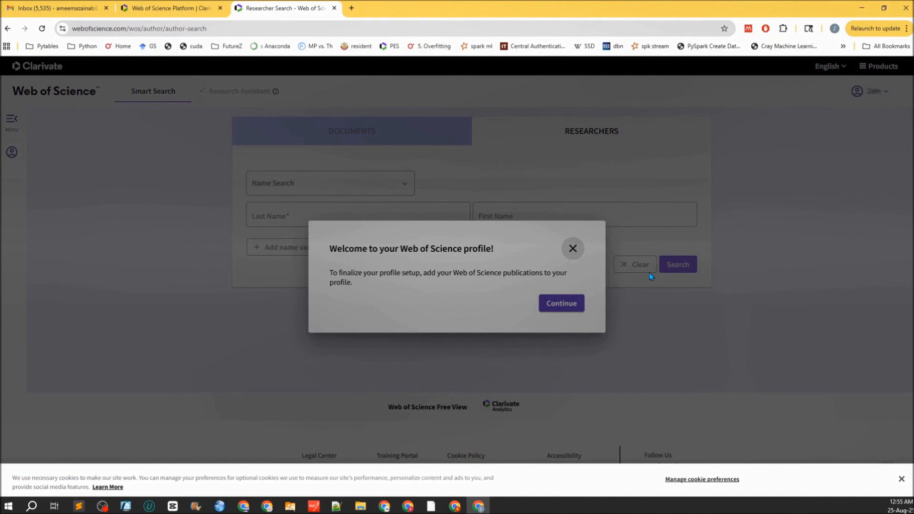
pyautogui.click(902, 480)
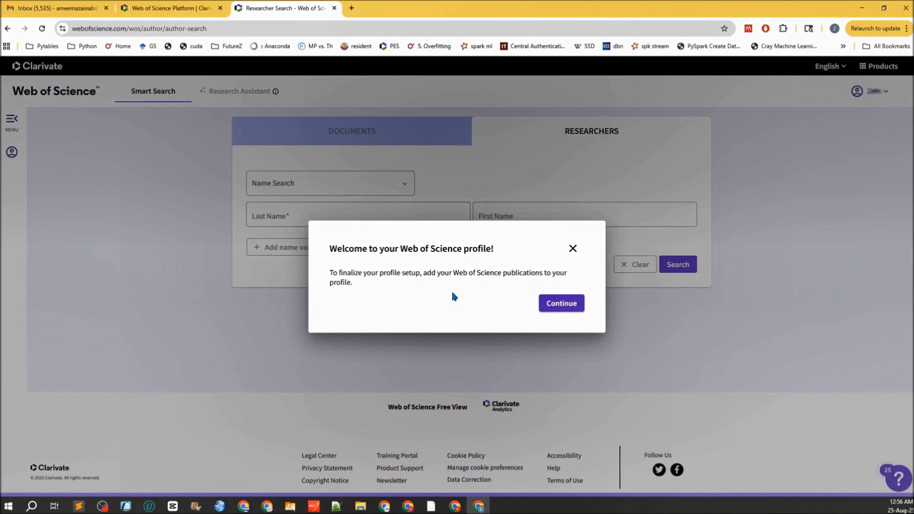
# - Continue past the welcome, start reviewing (0 publications found), and open Add email addresses
pyautogui.click(562, 305)
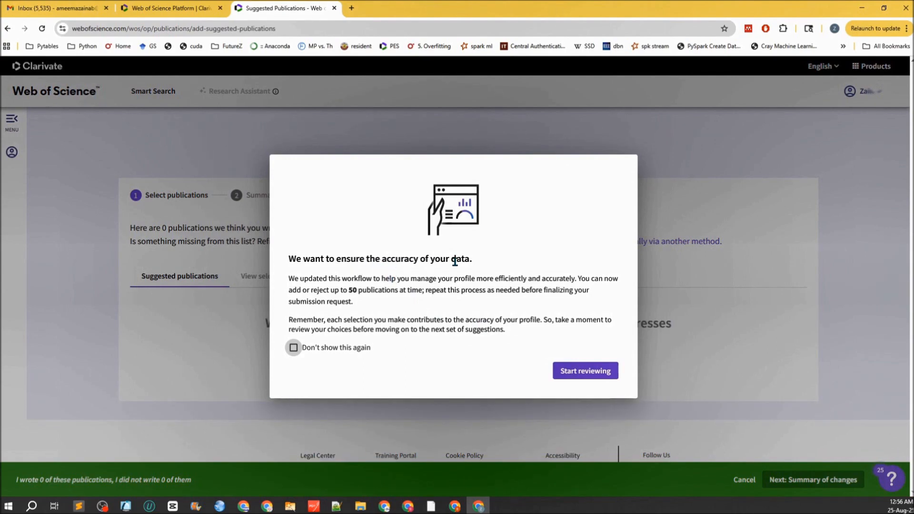
pyautogui.moveTo(332, 280); pyautogui.dragTo(574, 281)
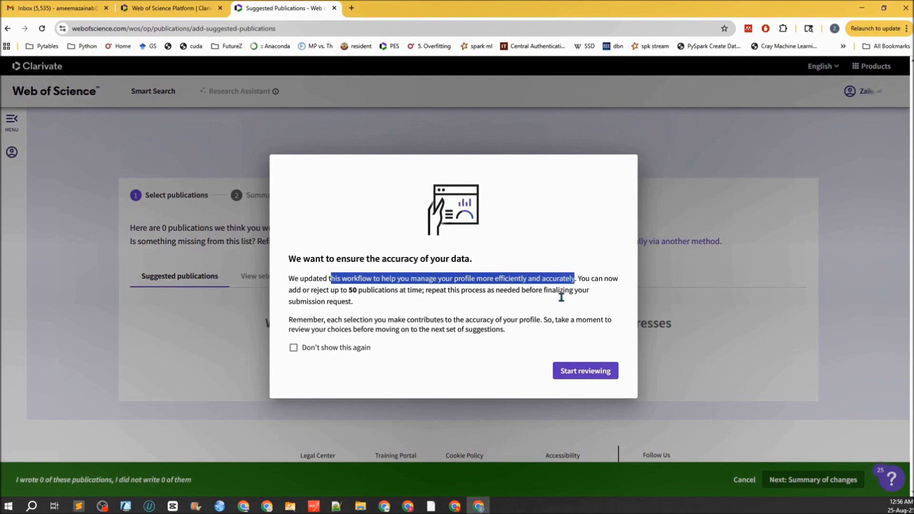
pyautogui.click(576, 371)
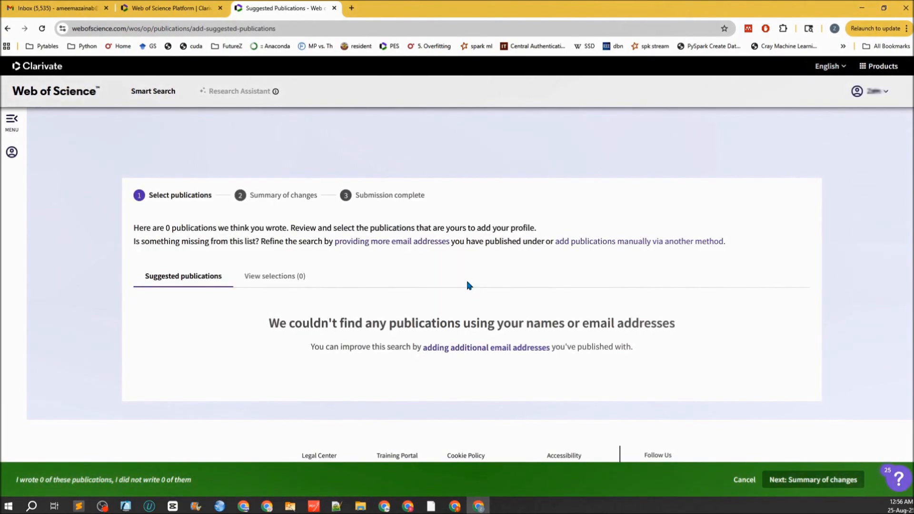
pyautogui.moveTo(372, 323); pyautogui.dragTo(676, 323)
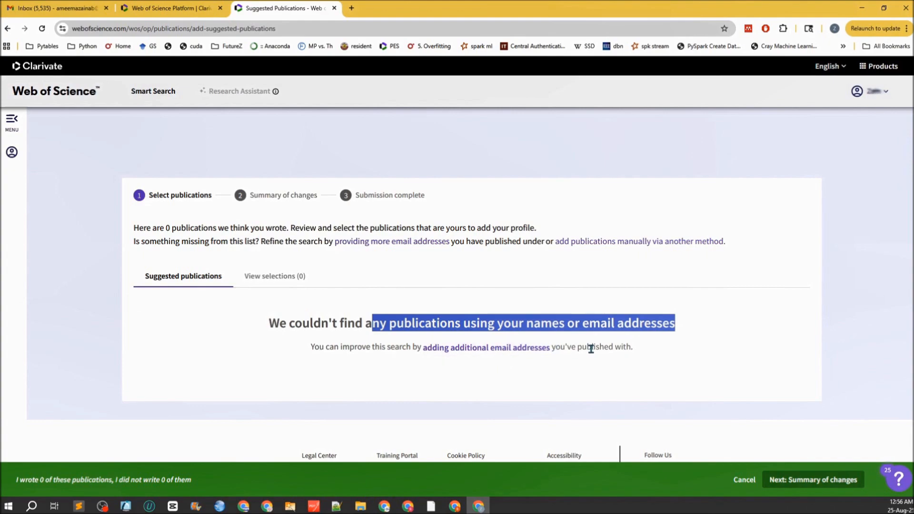
pyautogui.click(517, 348)
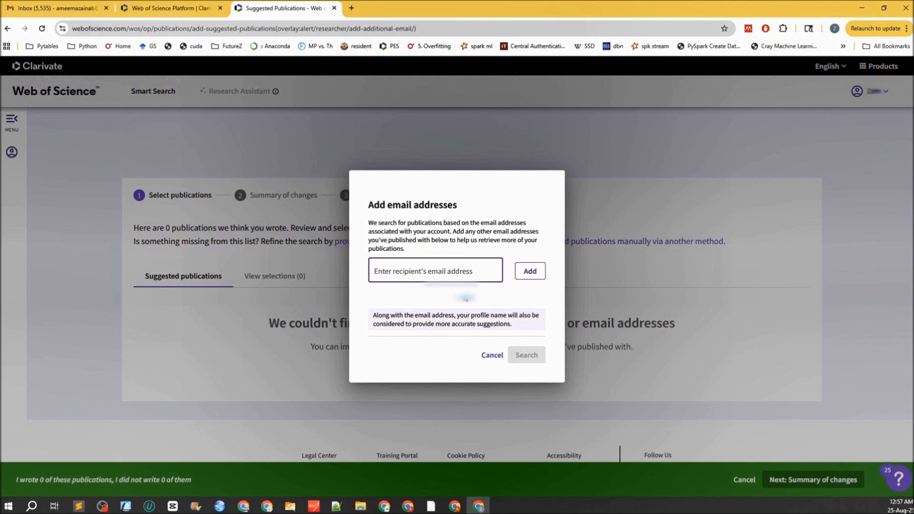
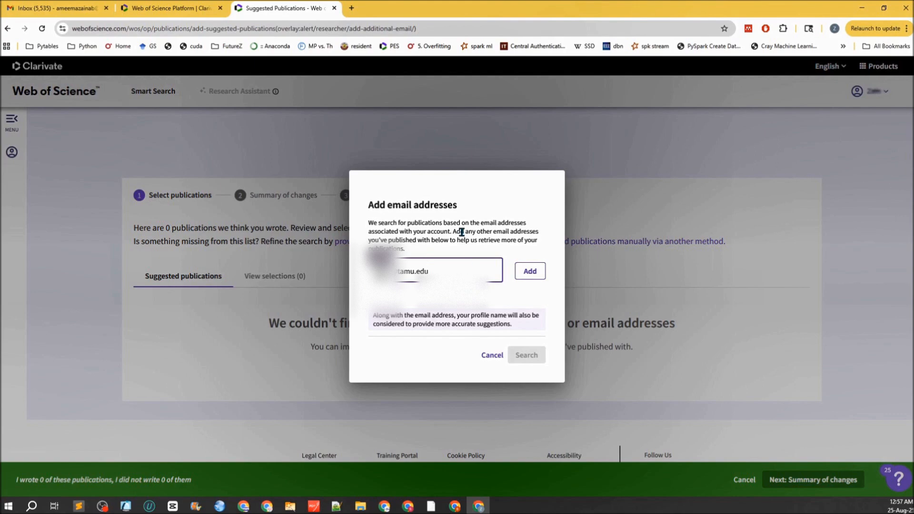
# - Add three of the researcher's e-mail addresses and rerun the publication search
pyautogui.click(535, 273)
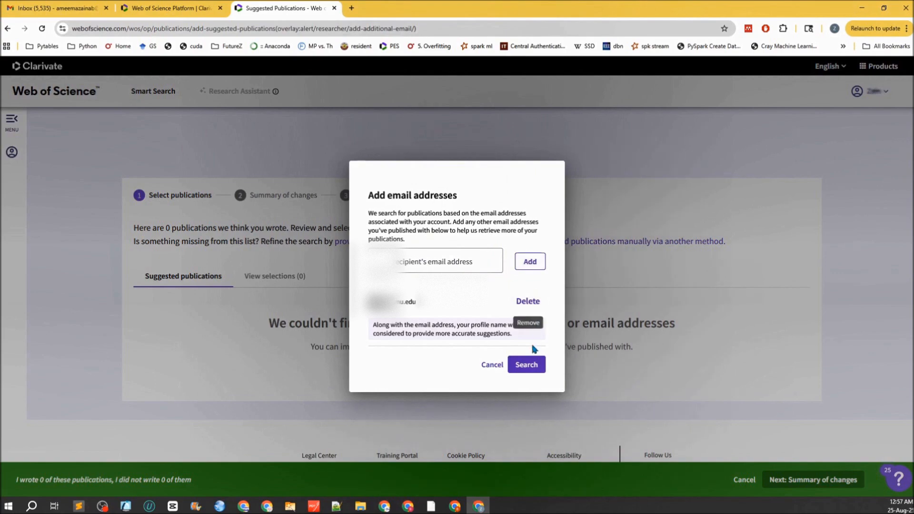
pyautogui.click(409, 261)
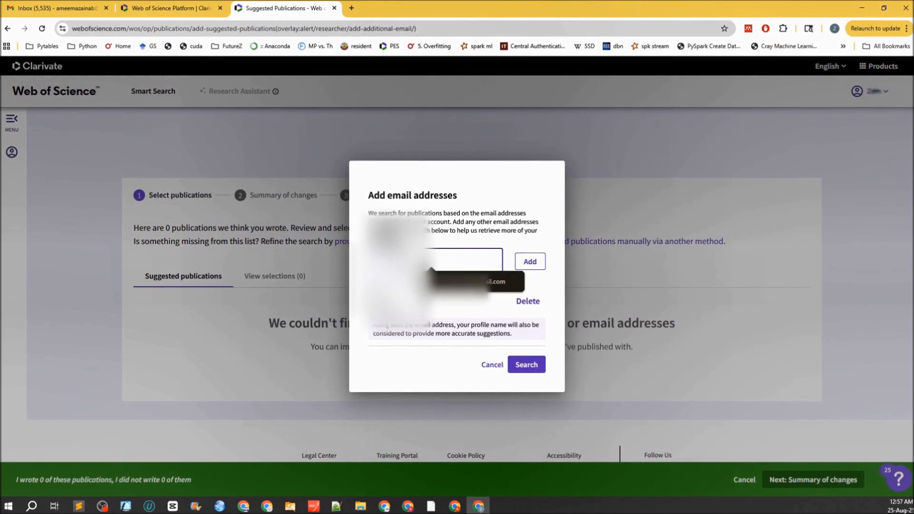
pyautogui.press('Escape')
pyautogui.write('@qatar.tamue')
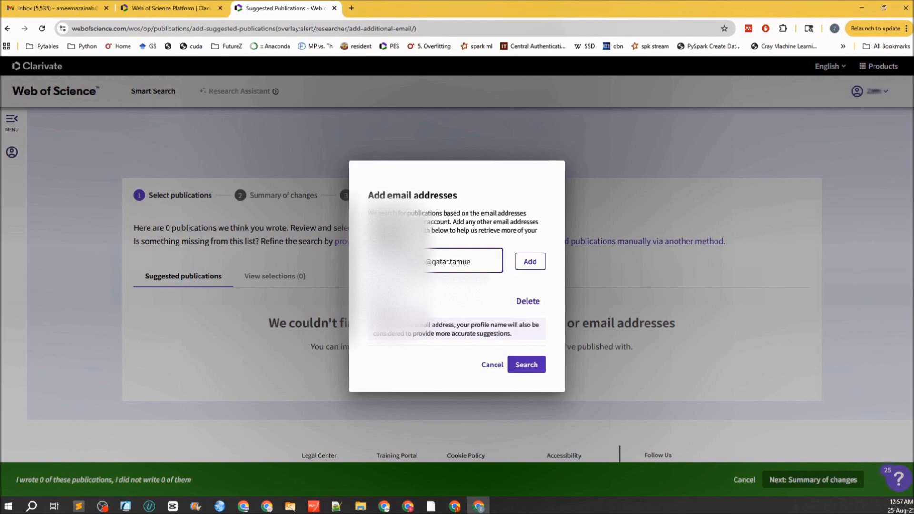
pyautogui.press('BackSpace')
pyautogui.write('.edu')
pyautogui.press('Return')
pyautogui.write('edu.qa')
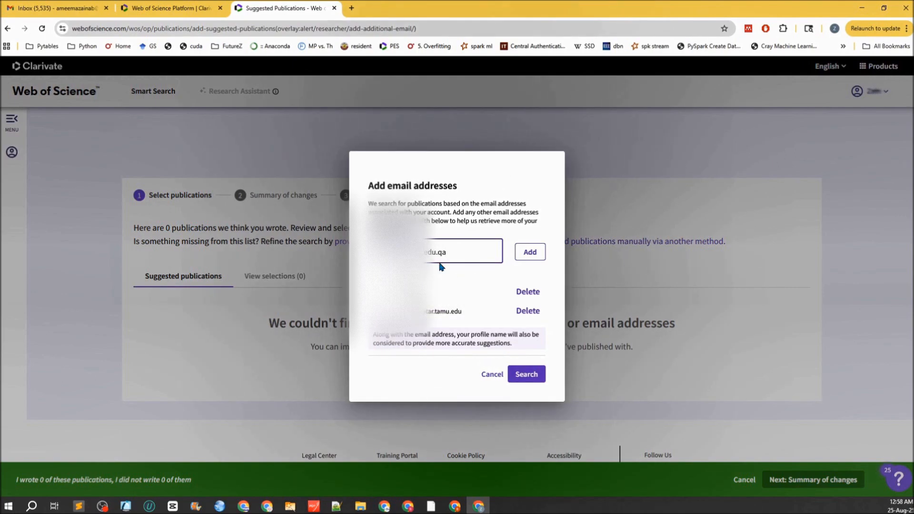
pyautogui.click(532, 252)
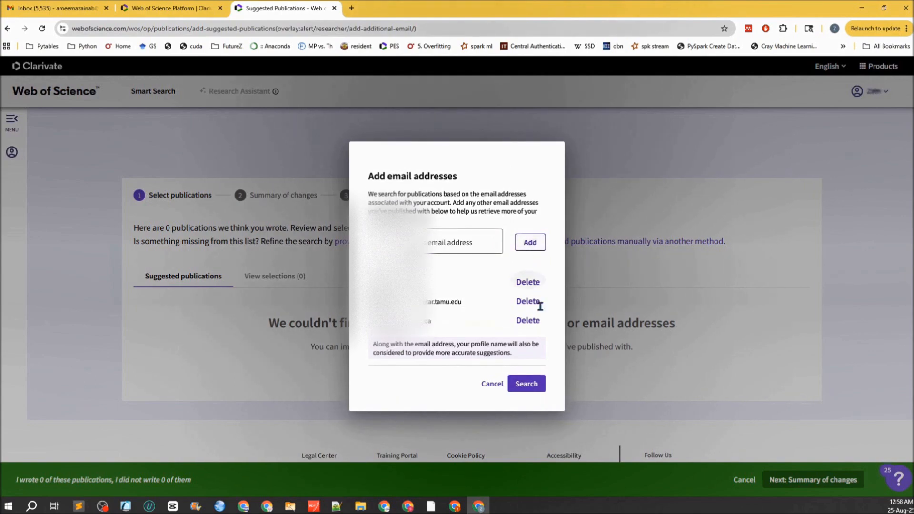
pyautogui.click(526, 393)
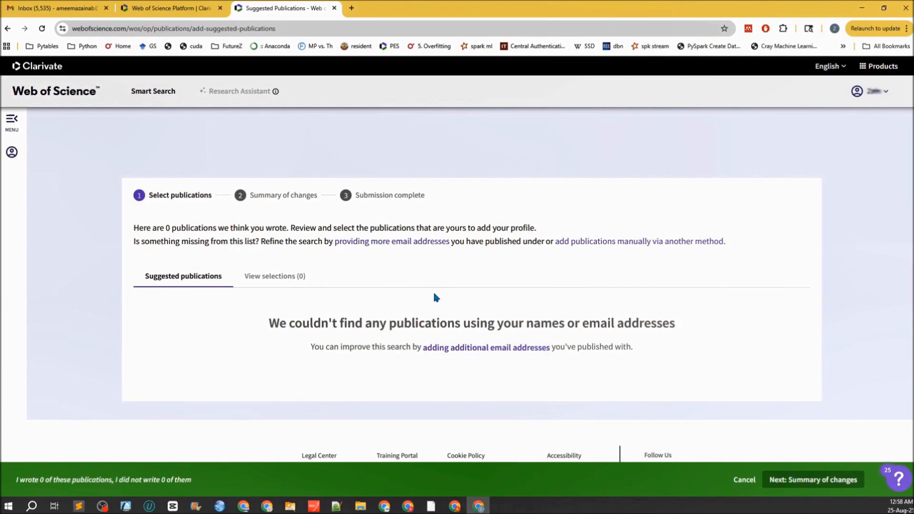
# - Close the email addresses form and go to My Profile from the account menu
pyautogui.moveTo(188, 228); pyautogui.dragTo(523, 226)
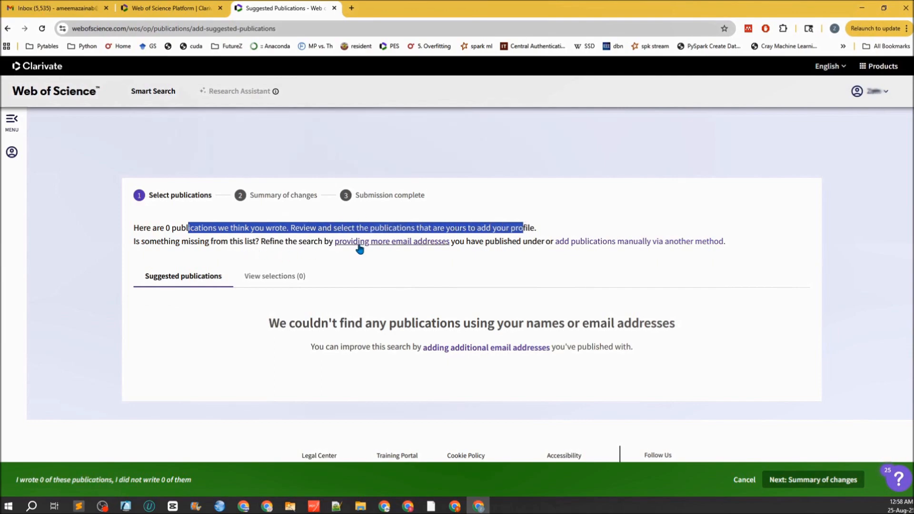
pyautogui.click(378, 243)
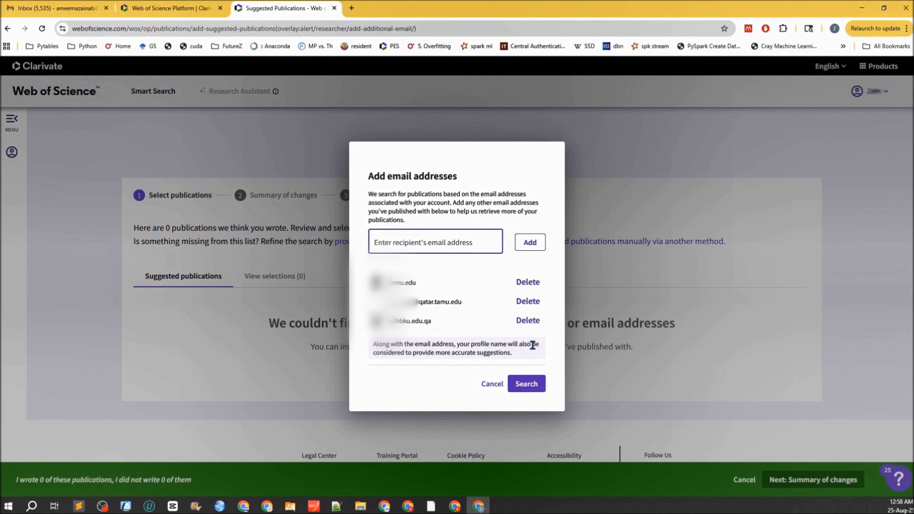
pyautogui.moveTo(419, 353); pyautogui.dragTo(512, 355)
pyautogui.click(494, 385)
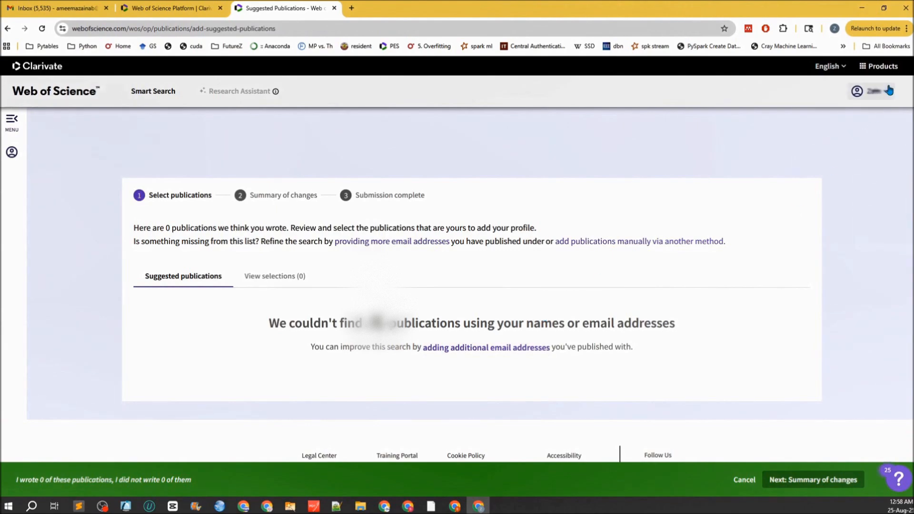
pyautogui.click(888, 90)
pyautogui.click(807, 117)
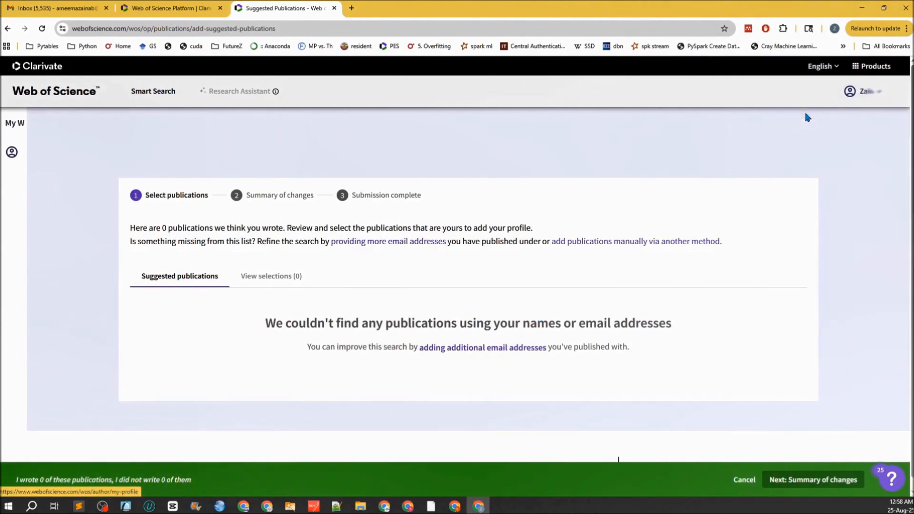
pyautogui.click(88, 184)
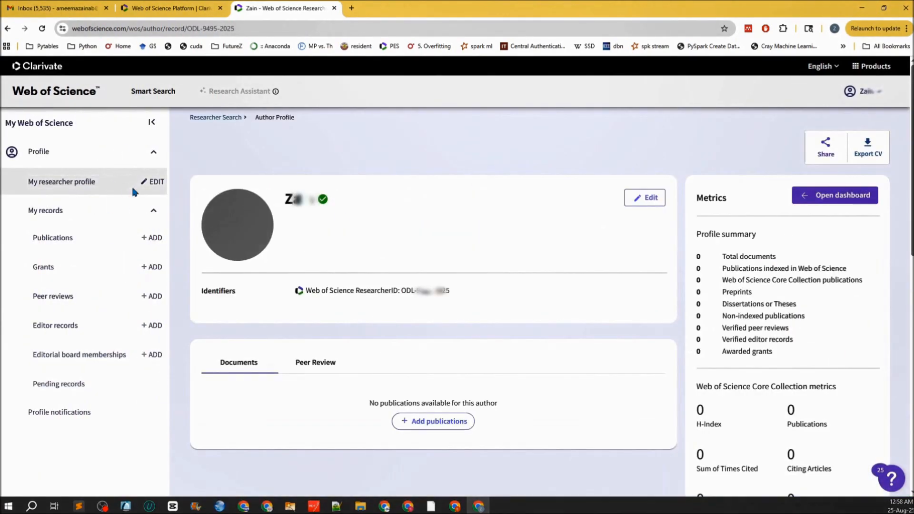
# - Edit the profile, replacing the first and last name with the researcher's new name
pyautogui.click(628, 208)
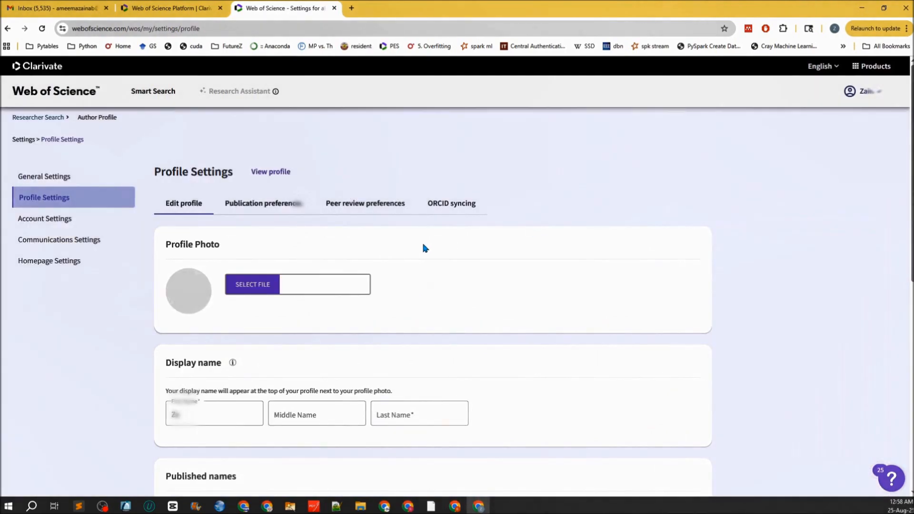
pyautogui.scroll(-2, 415, 256)
pyautogui.doubleClick(183, 310)
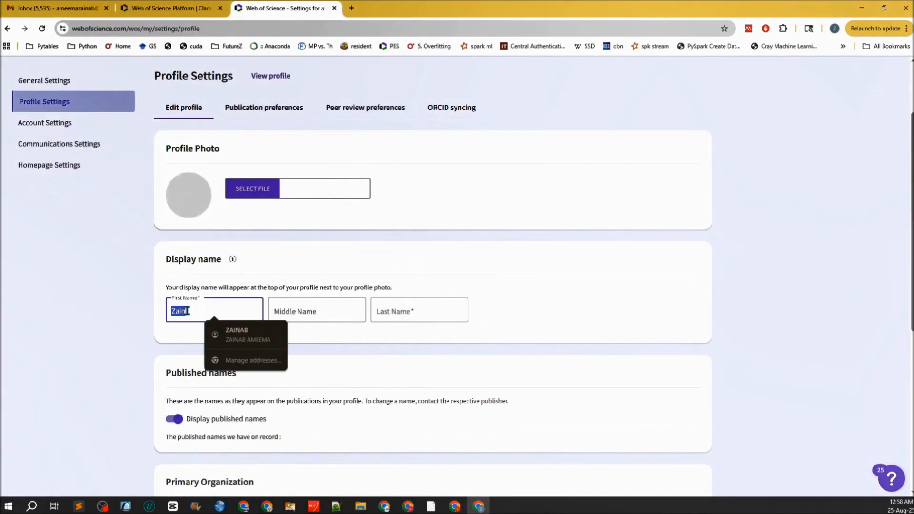
pyautogui.press('Tab')
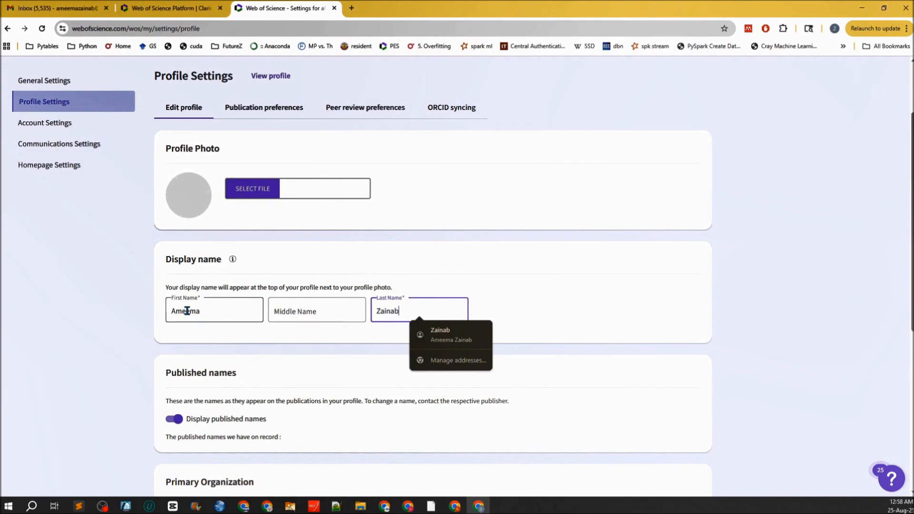
pyautogui.click(578, 272)
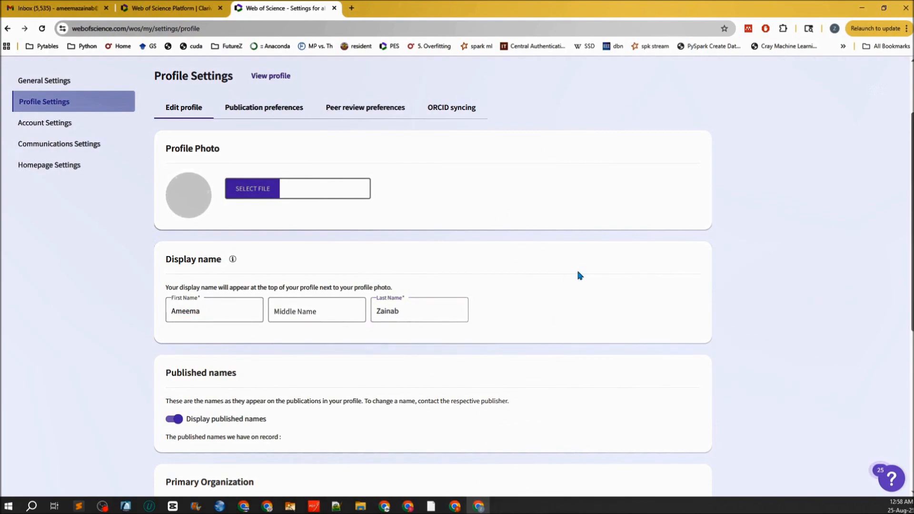
pyautogui.scroll(2, 578, 272)
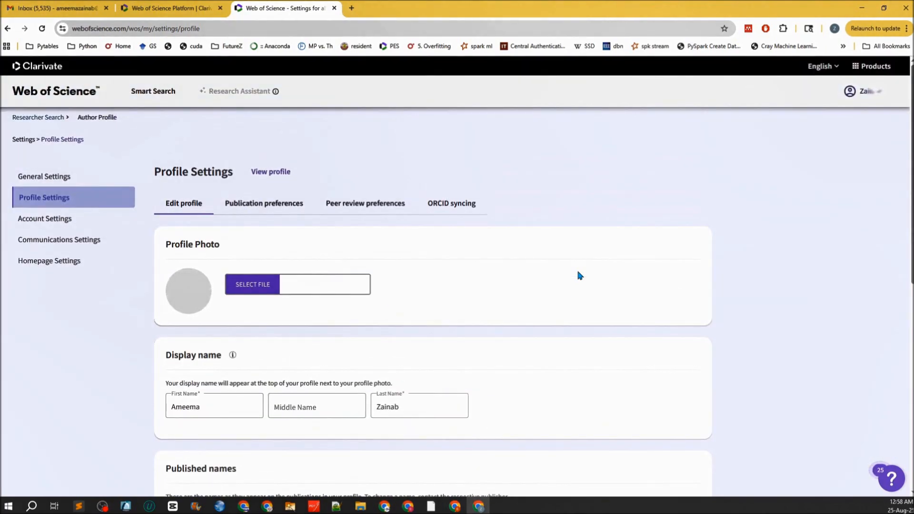
pyautogui.scroll(-6, 577, 272)
pyautogui.scroll(-3, 579, 276)
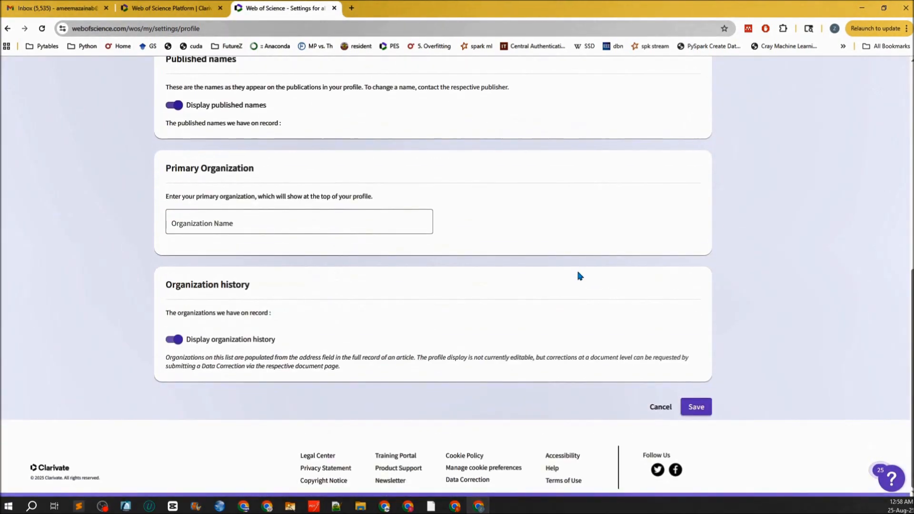
# - Set the primary organization to Texas A&M University College Station, save, and return to Researcher Search
pyautogui.click(230, 225)
pyautogui.write('T')
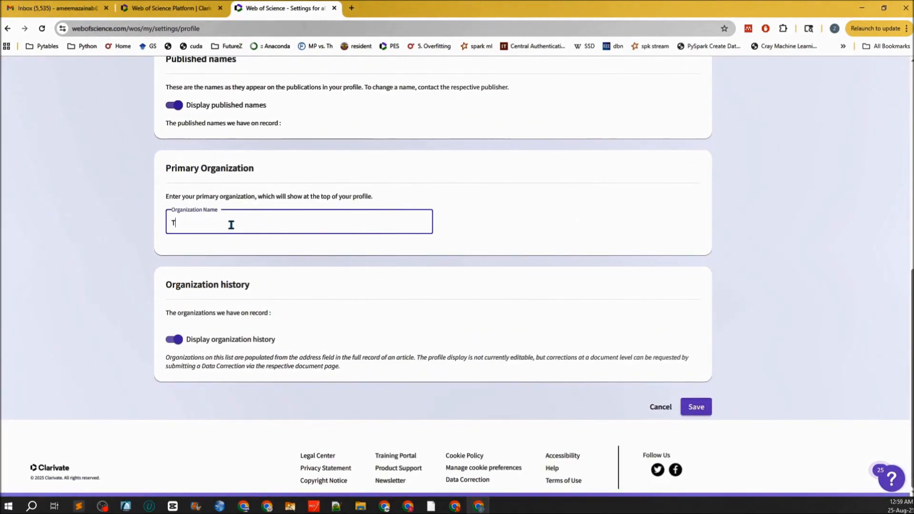
pyautogui.write('exas A*')
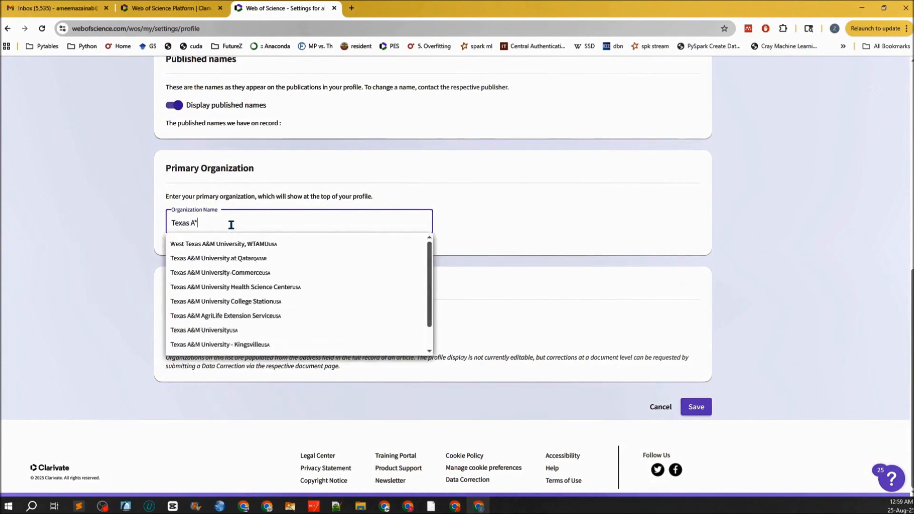
pyautogui.press('BackSpace')
pyautogui.write('&M University')
pyautogui.click(226, 301)
pyautogui.click(696, 406)
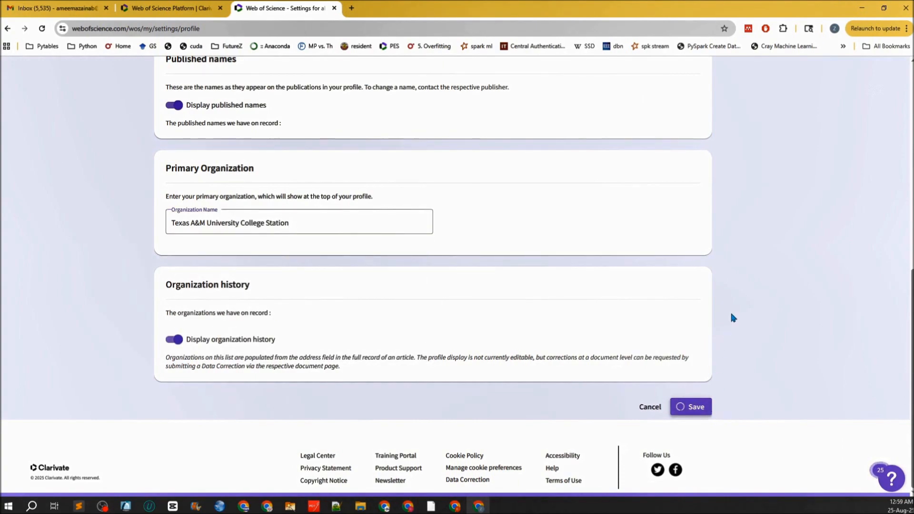
pyautogui.scroll(6, 734, 281)
pyautogui.scroll(3, 734, 281)
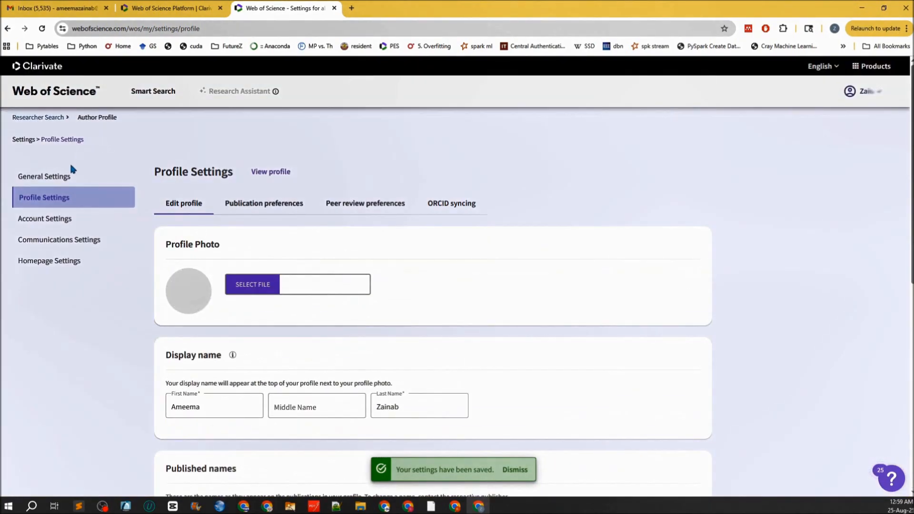
pyautogui.click(54, 94)
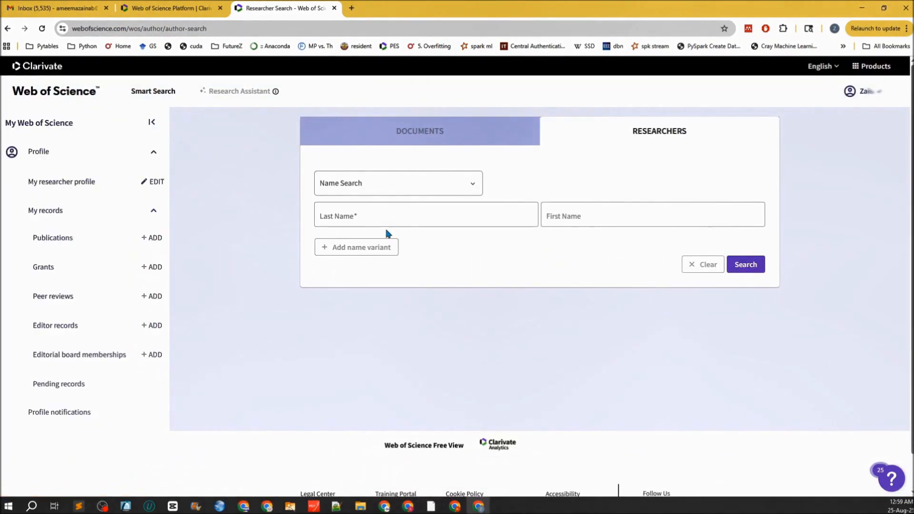
# - Open My publication records and view the 16 suggested publications matching the names and e-mails
pyautogui.click(52, 242)
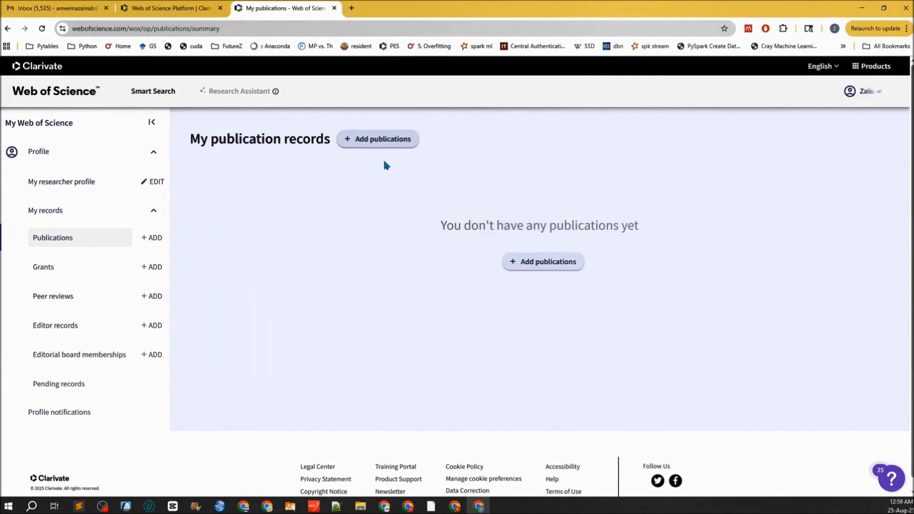
pyautogui.click(380, 139)
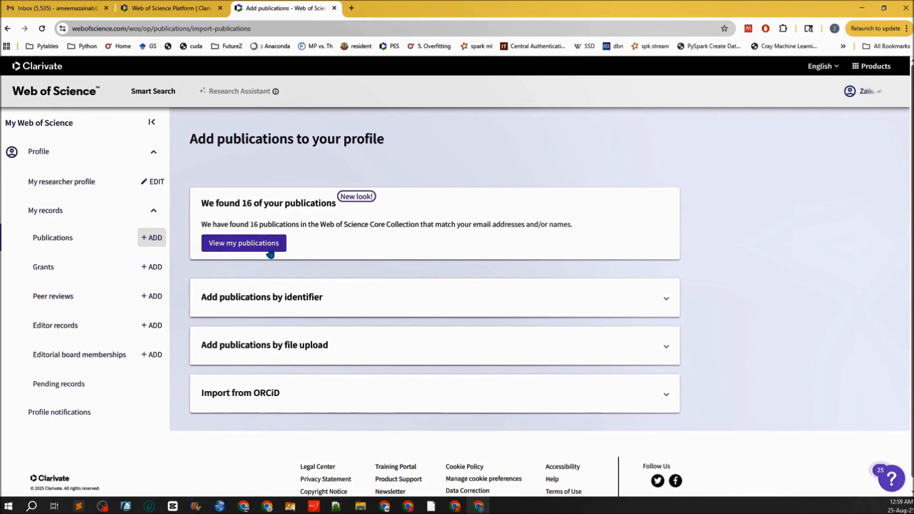
pyautogui.moveTo(231, 225); pyautogui.dragTo(297, 228)
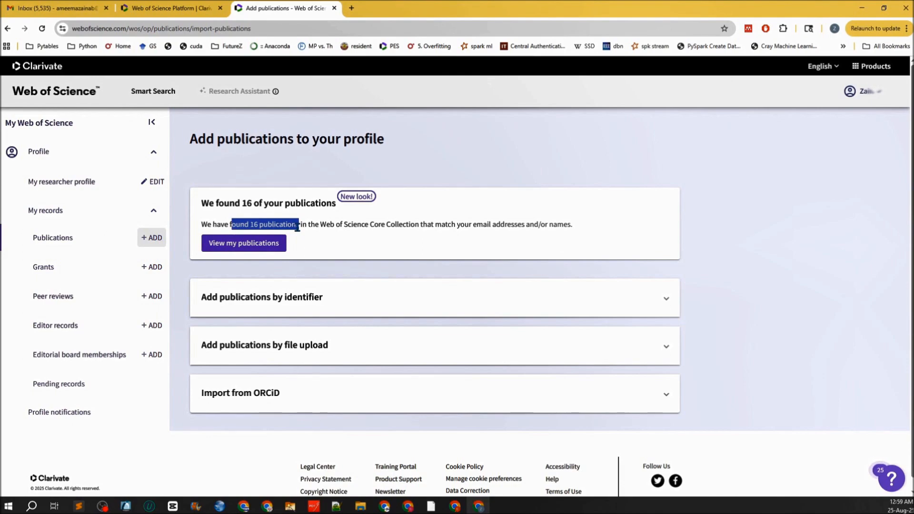
pyautogui.click(274, 252)
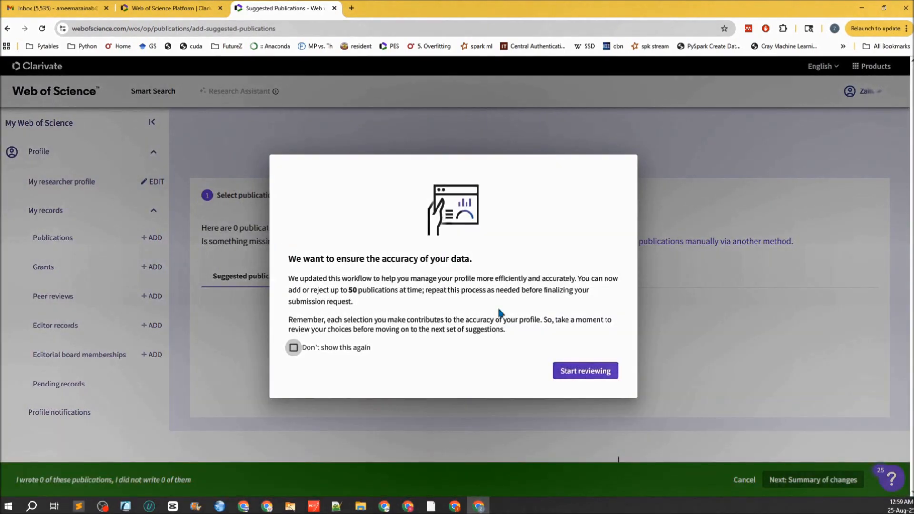
# - Select all 16 suggested publications, bulk-add them, and continue to the summary of changes
pyautogui.click(577, 379)
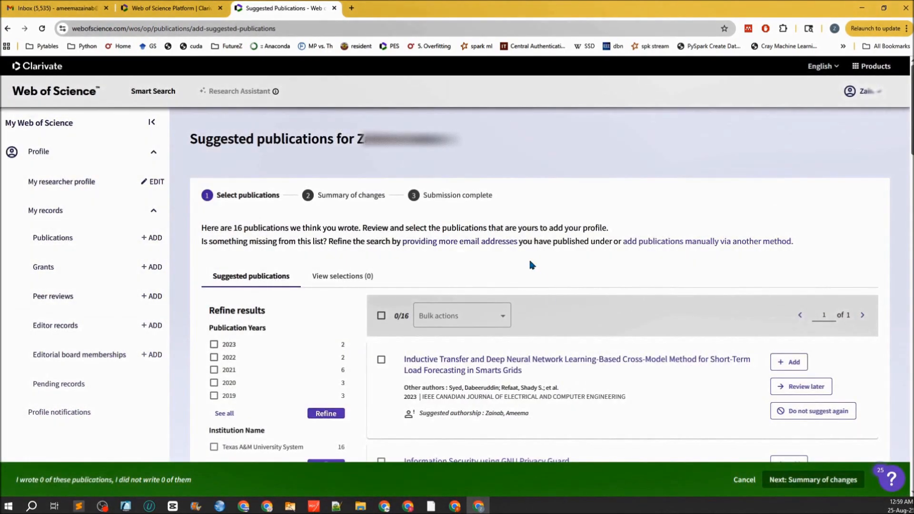
pyautogui.scroll(-3, 530, 261)
pyautogui.scroll(3, 530, 261)
pyautogui.click(381, 317)
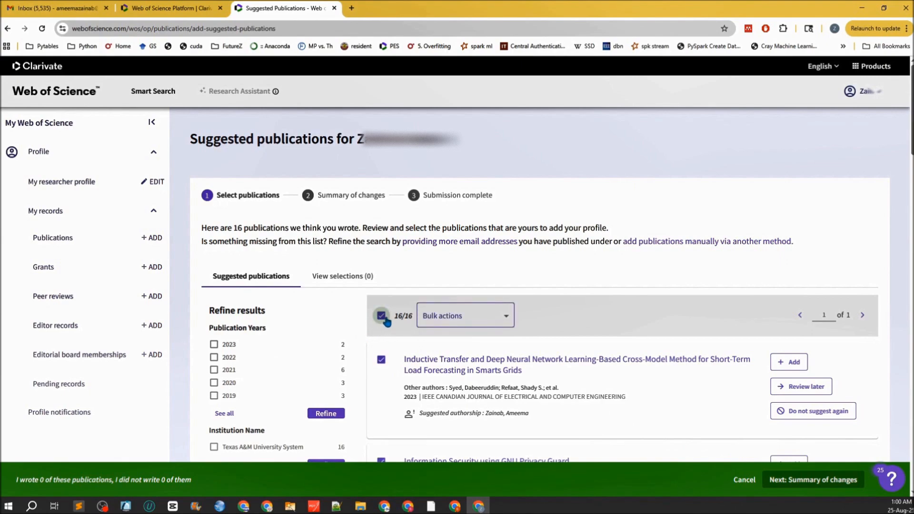
pyautogui.click(453, 318)
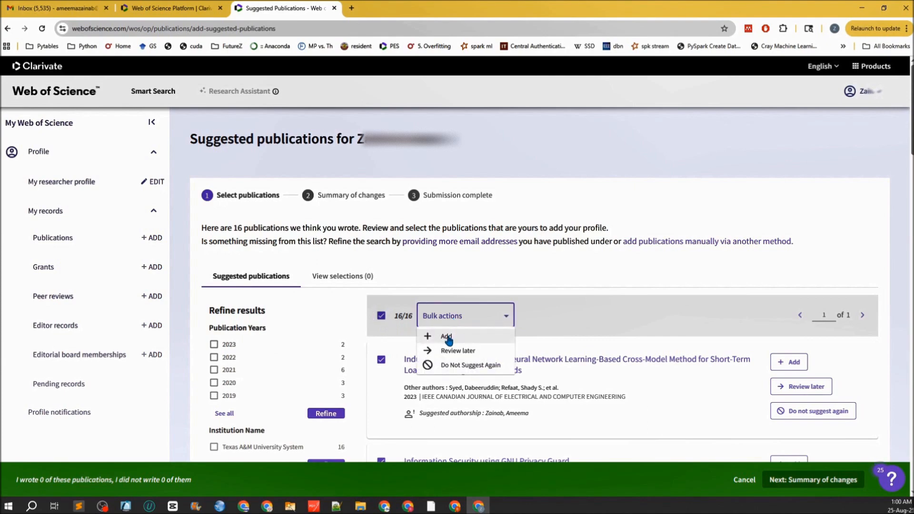
pyautogui.click(448, 338)
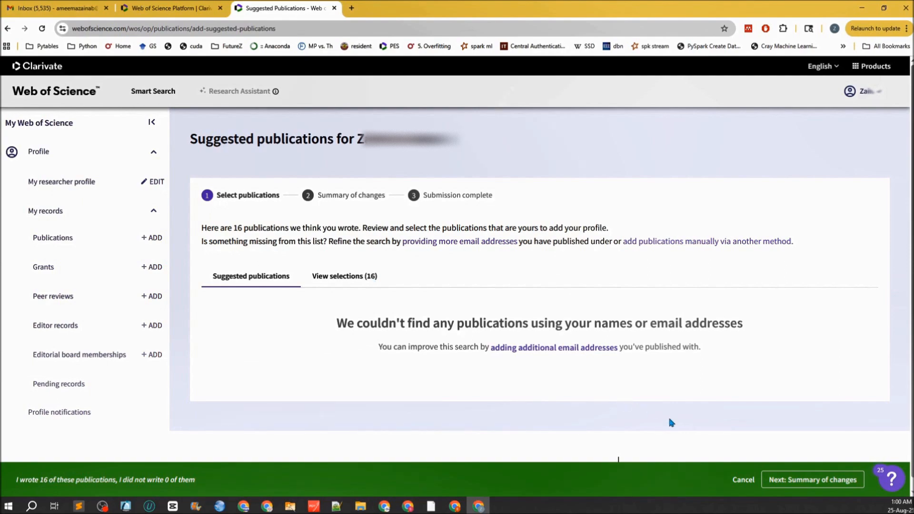
pyautogui.click(809, 485)
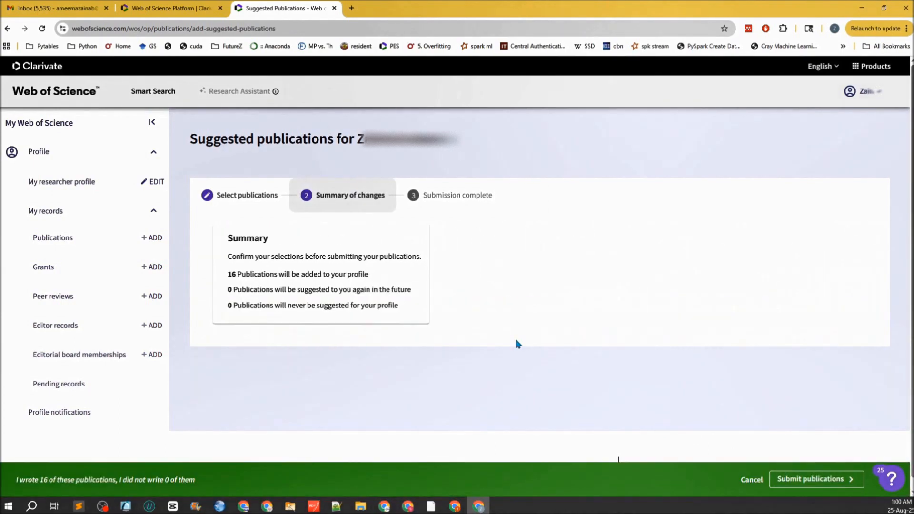
# - Submit the 16 publications and check the pending-verification confirmation
pyautogui.moveTo(232, 275); pyautogui.dragTo(364, 274)
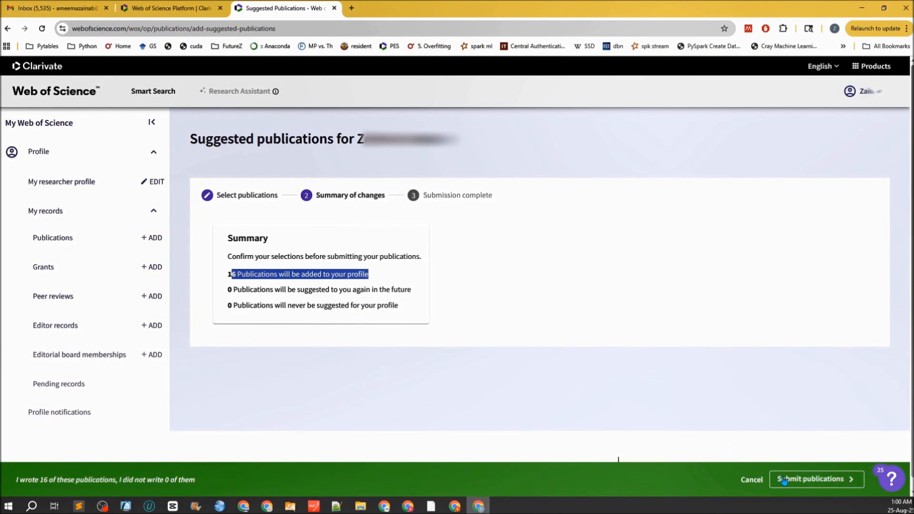
pyautogui.click(816, 479)
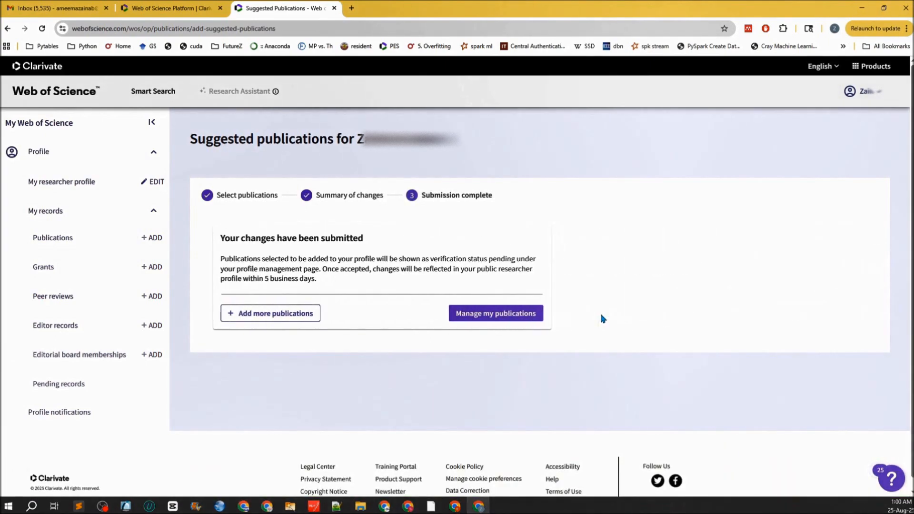
pyautogui.moveTo(251, 238); pyautogui.dragTo(347, 238)
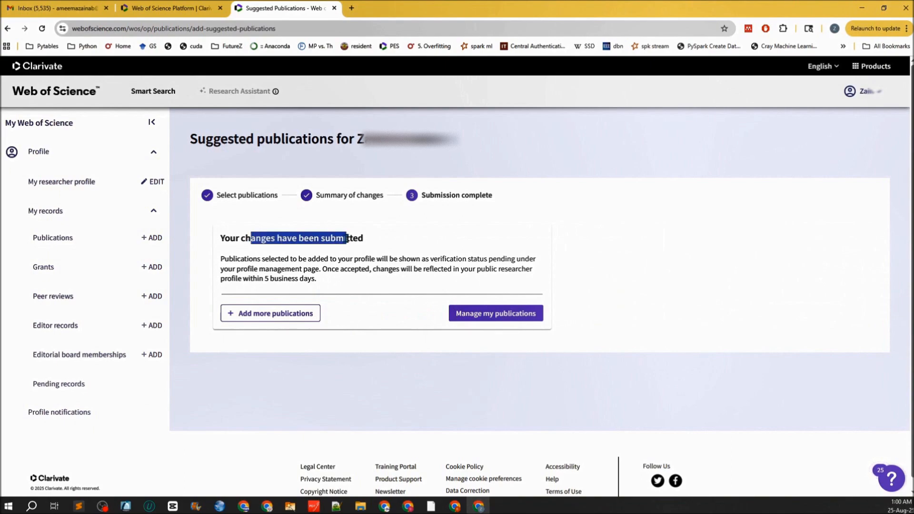
pyautogui.moveTo(281, 259); pyautogui.dragTo(488, 260)
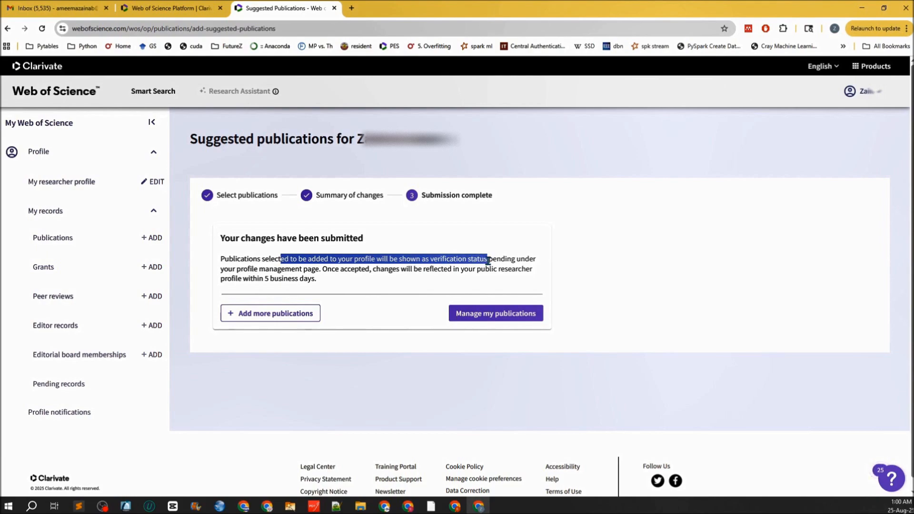
pyautogui.moveTo(488, 260); pyautogui.dragTo(319, 281)
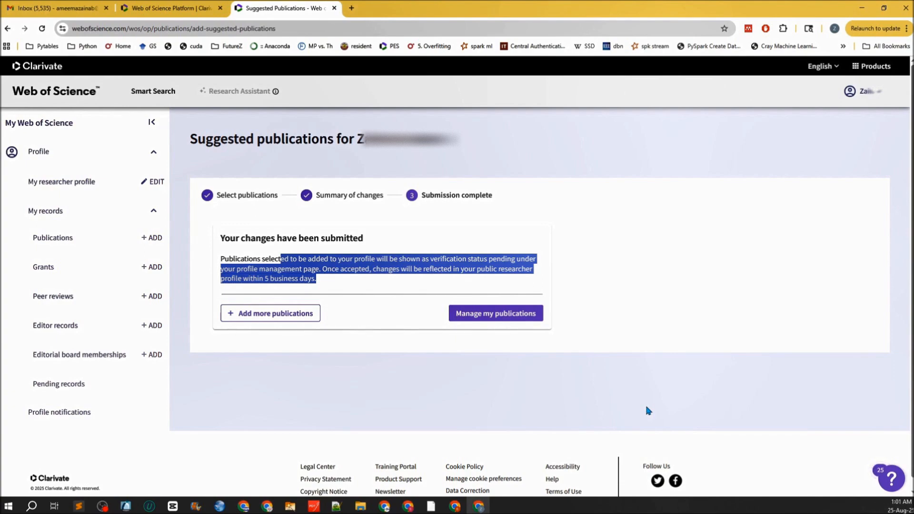
pyautogui.click(345, 369)
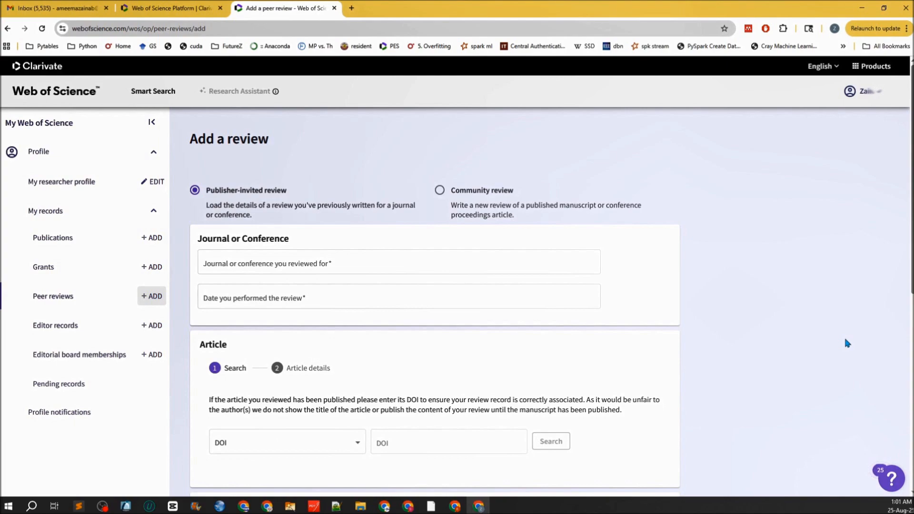
# - Leave the peer review form unfilled and open the Publications list under My records
pyautogui.scroll(-3, 747, 323)
pyautogui.scroll(3, 741, 295)
pyautogui.moveTo(222, 298); pyautogui.dragTo(317, 308)
pyautogui.scroll(-2, 680, 316)
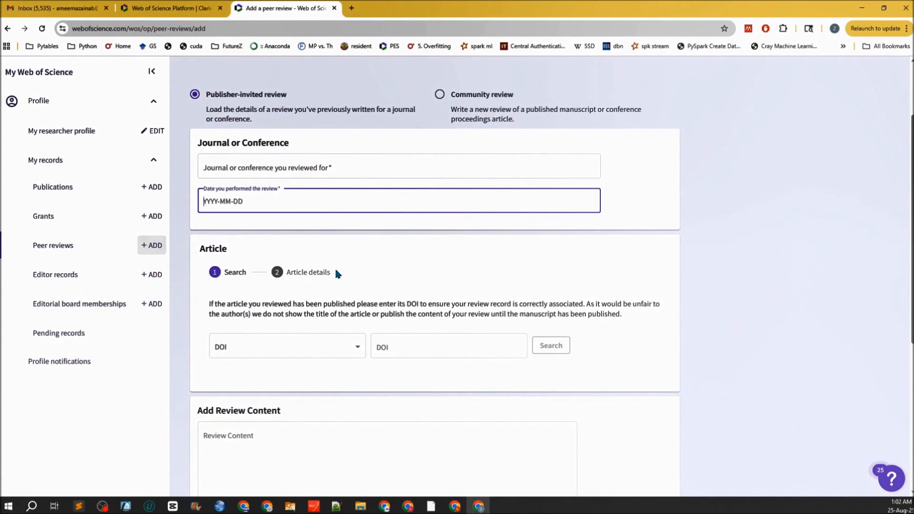
pyautogui.click(641, 266)
pyautogui.scroll(2, 641, 267)
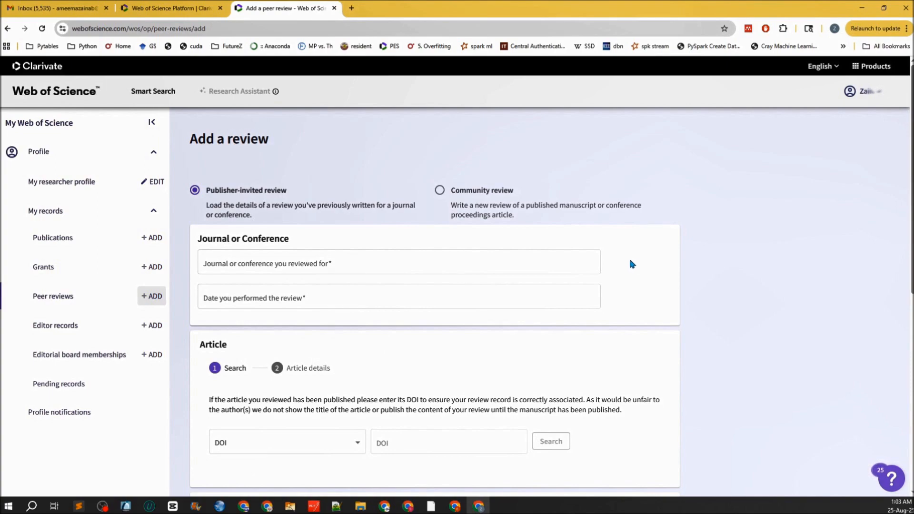
pyautogui.click(72, 243)
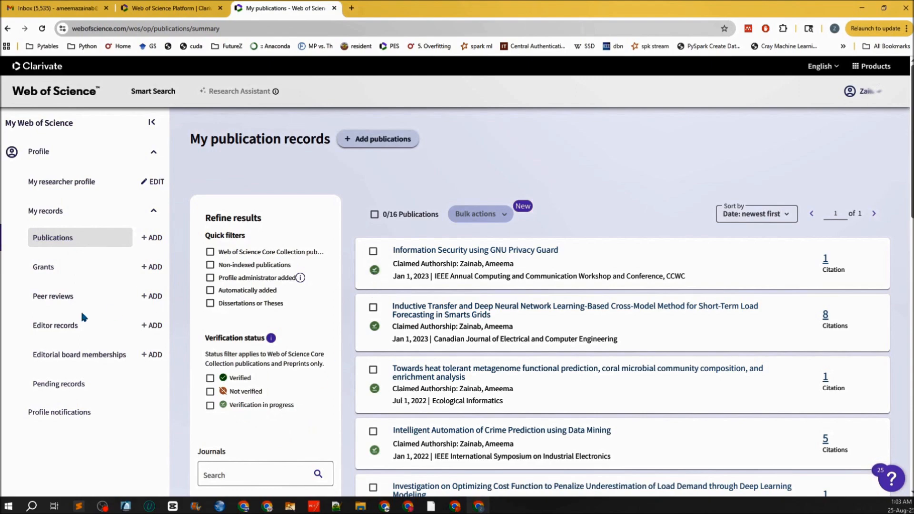
# - Go to Peer reviews in the sidebar to reach the publisher-invited Add a review form
pyautogui.click(68, 303)
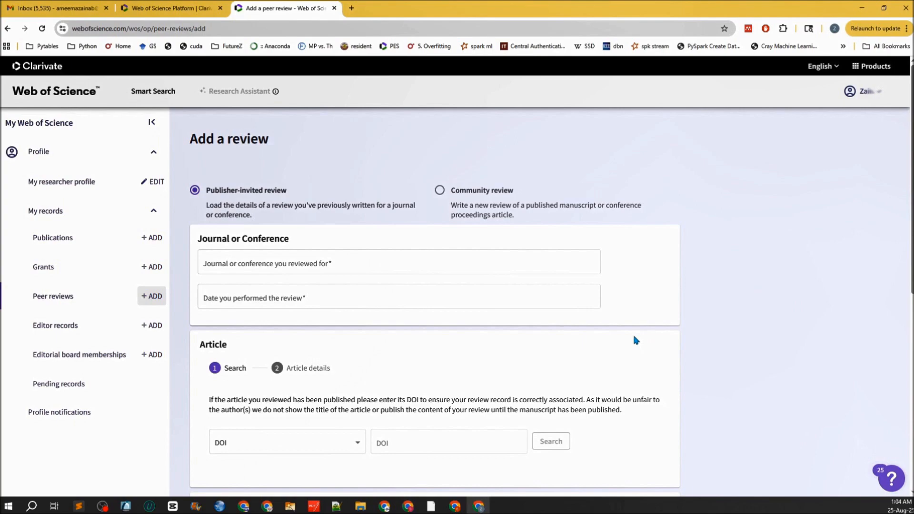
# - Scroll down the Add a review form
pyautogui.scroll(-6, 634, 334)
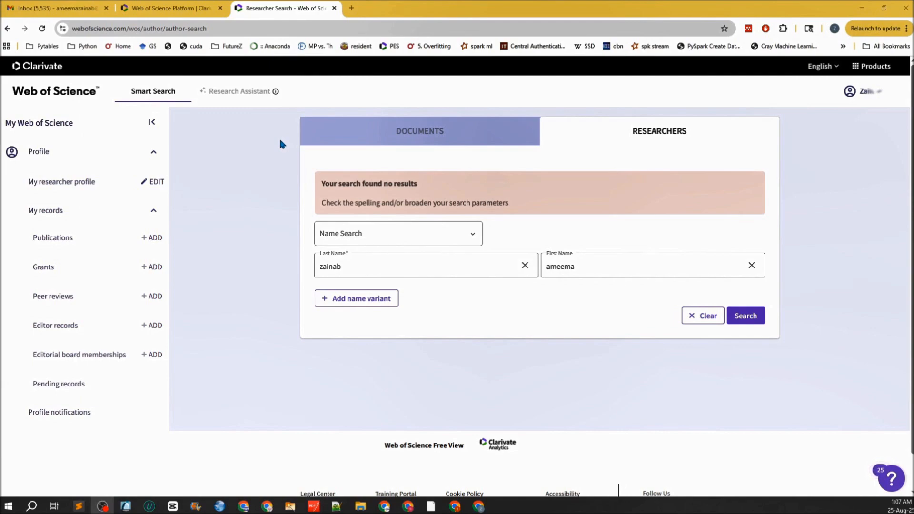
# - Open the peer review display preferences from the account menu's settings
pyautogui.click(877, 92)
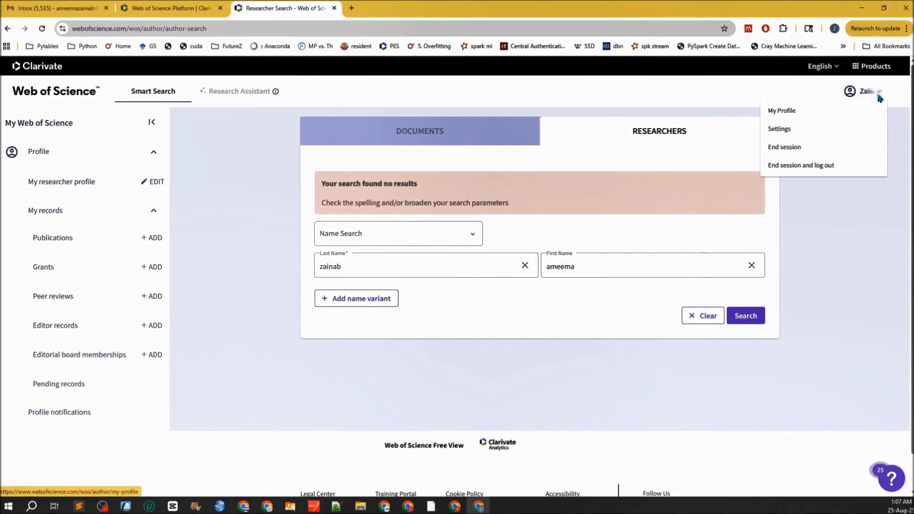
pyautogui.click(780, 129)
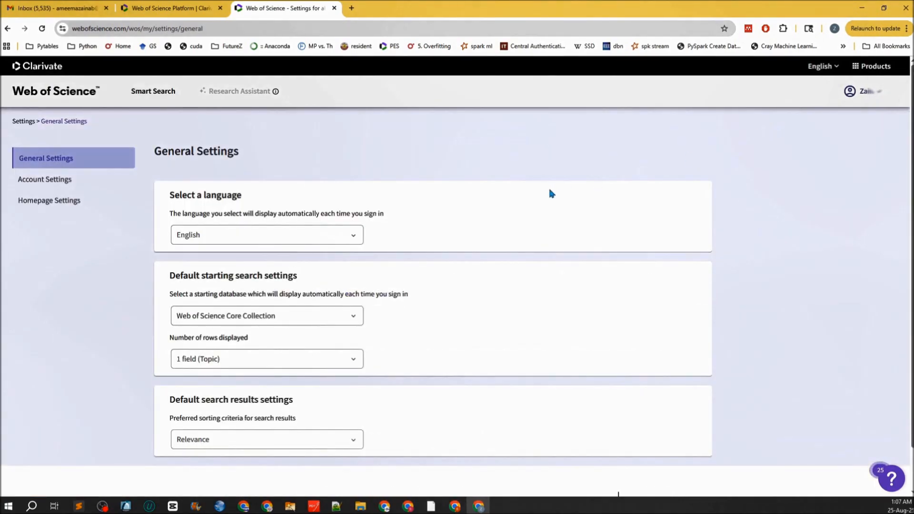
pyautogui.scroll(-1, 551, 194)
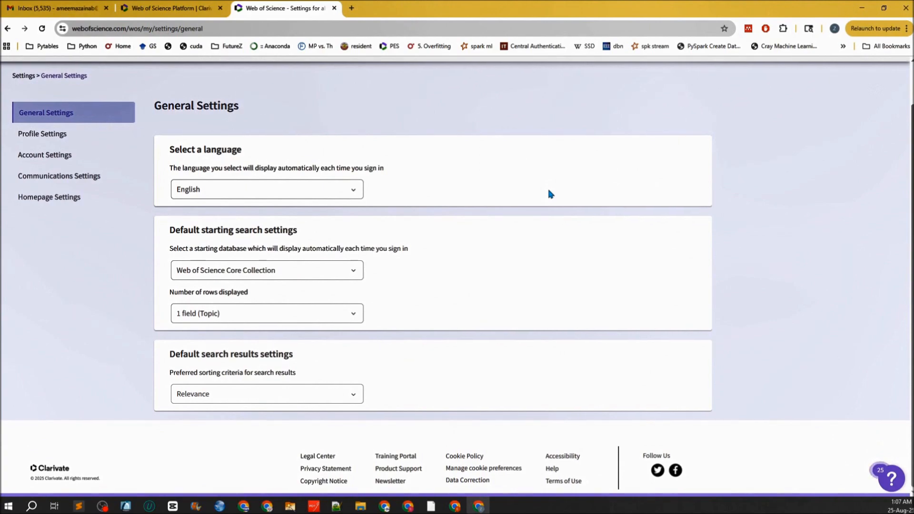
pyautogui.scroll(1, 551, 194)
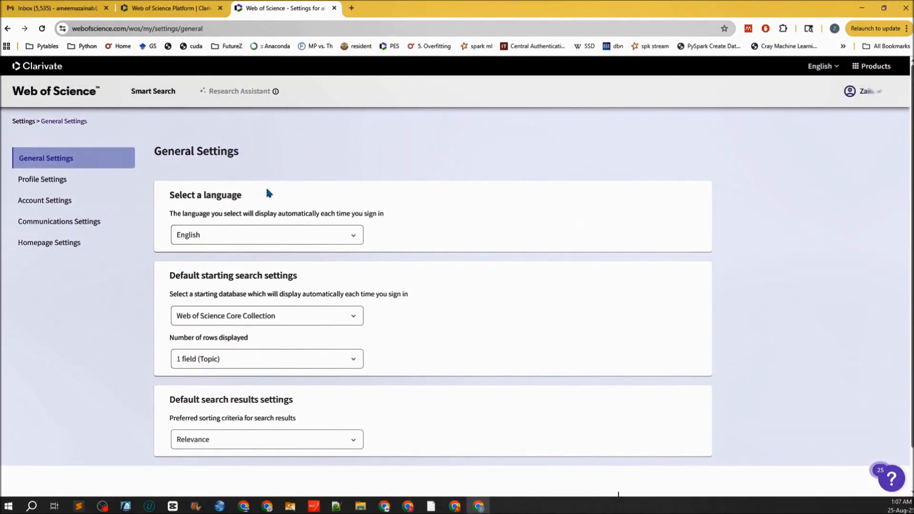
pyautogui.click(45, 187)
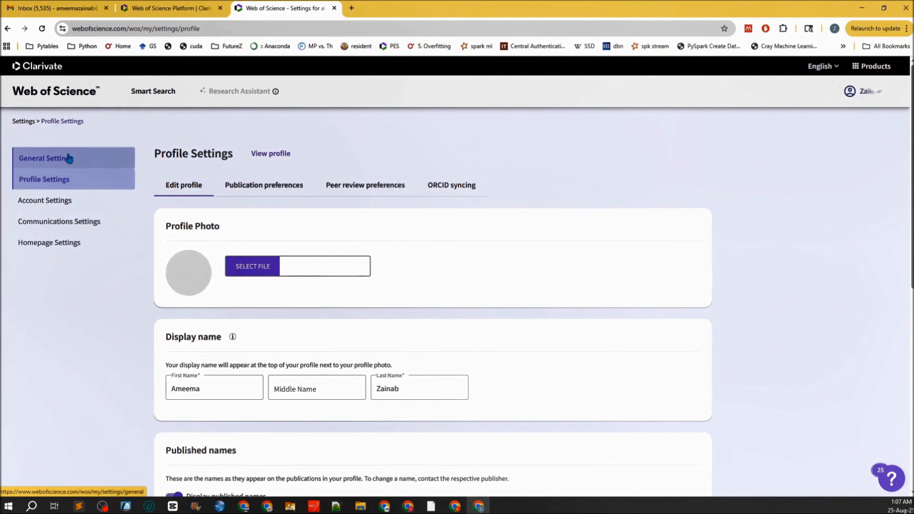
pyautogui.click(863, 91)
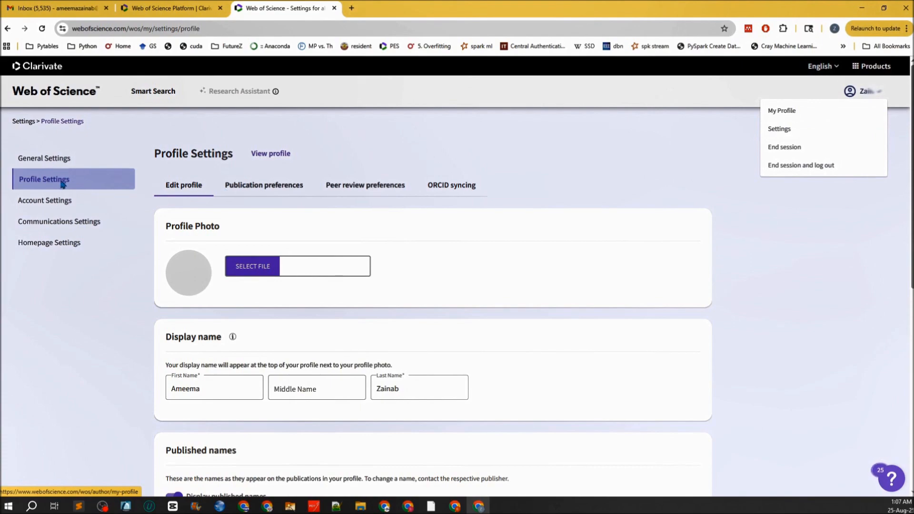
pyautogui.click(364, 191)
pyautogui.click(365, 190)
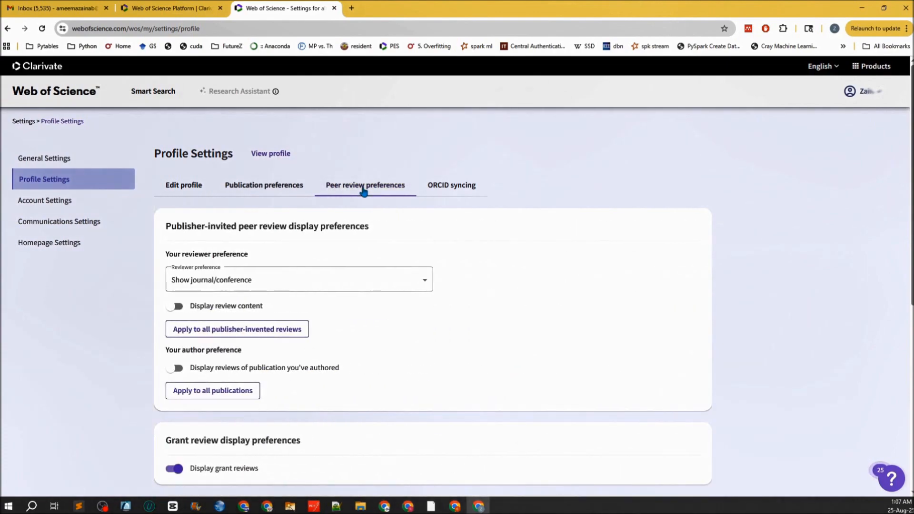
# - Set the publisher-invited reviewer preference to show journal/conference & article title
pyautogui.scroll(-1, 343, 195)
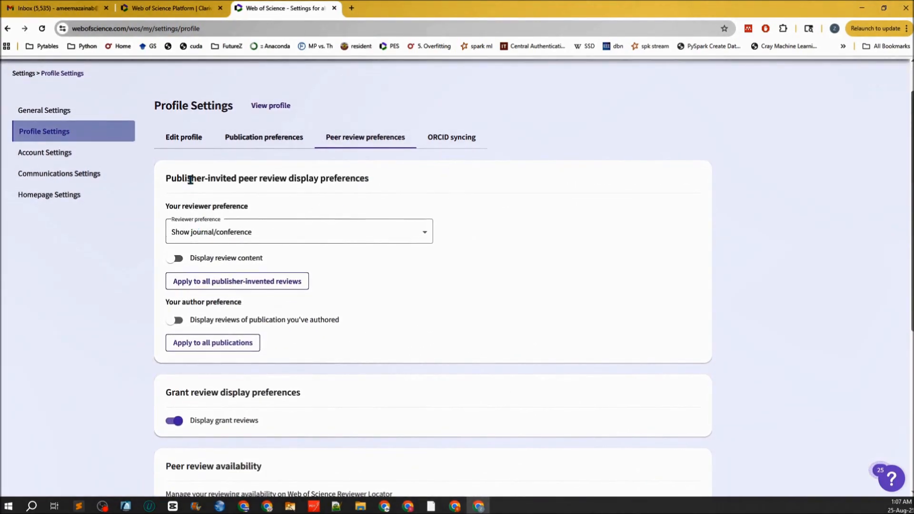
pyautogui.moveTo(183, 179); pyautogui.dragTo(365, 180)
pyautogui.click(223, 233)
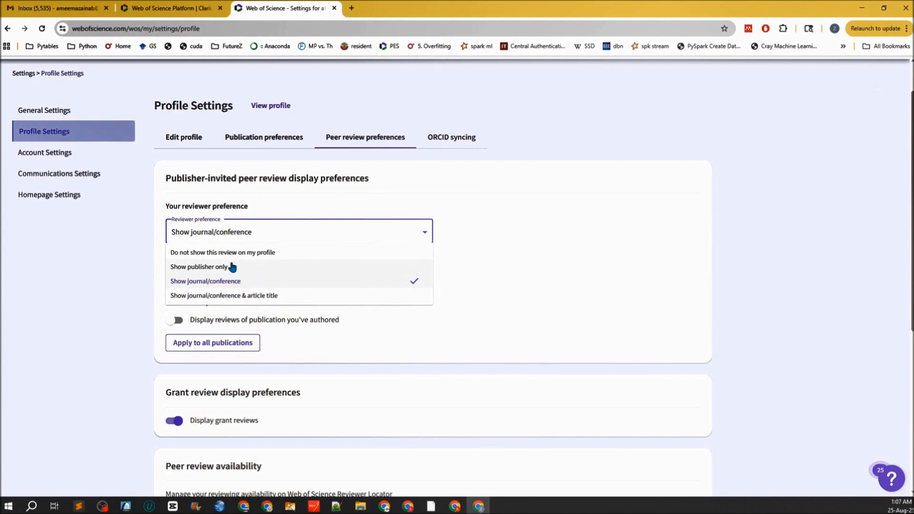
pyautogui.click(230, 296)
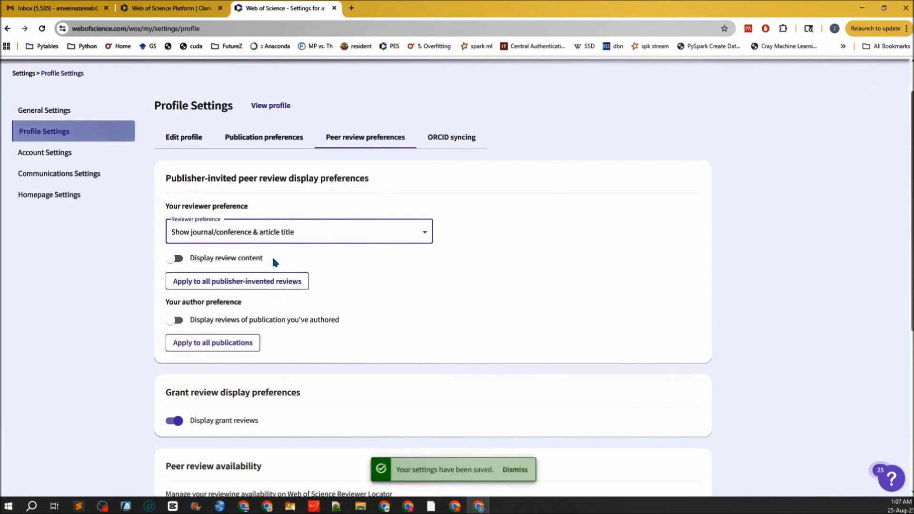
pyautogui.scroll(-1, 274, 261)
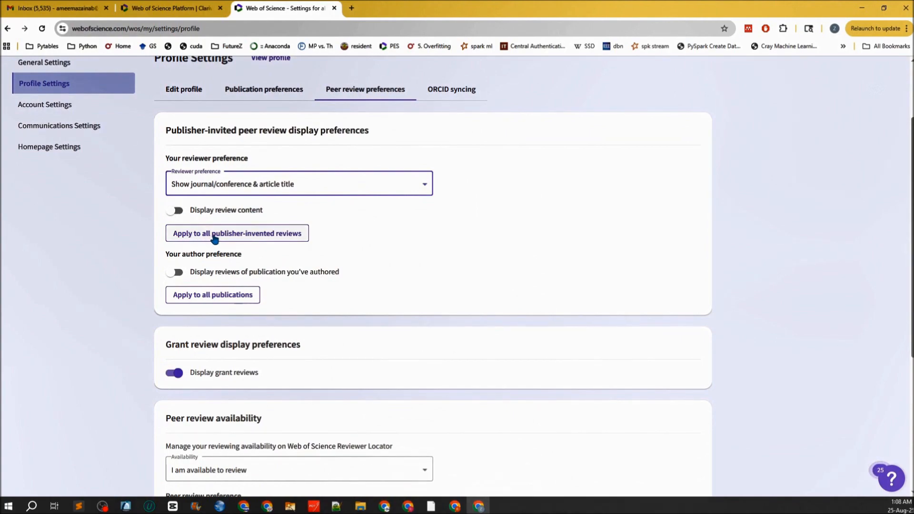
# - Apply the preference to all publisher-invited reviews and confirm it
pyautogui.click(273, 238)
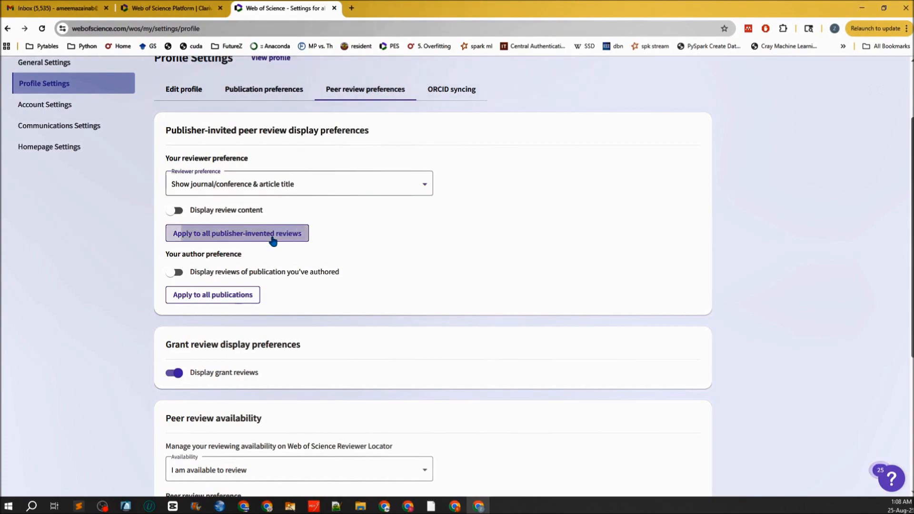
pyautogui.click(560, 282)
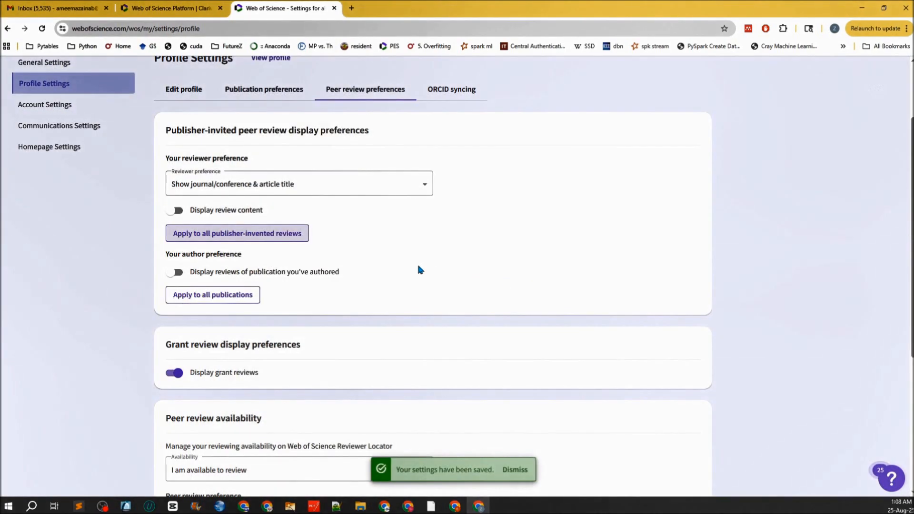
pyautogui.scroll(-1, 413, 262)
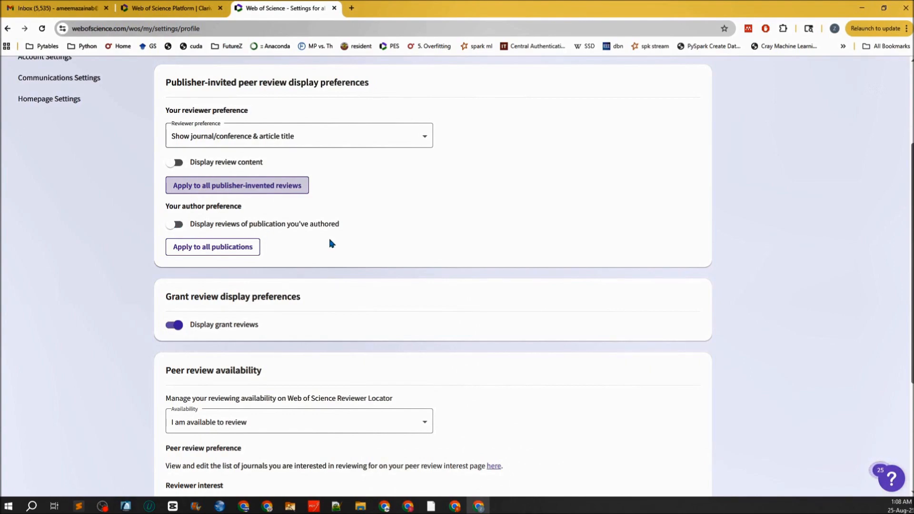
pyautogui.scroll(-1, 329, 241)
pyautogui.scroll(2, 230, 220)
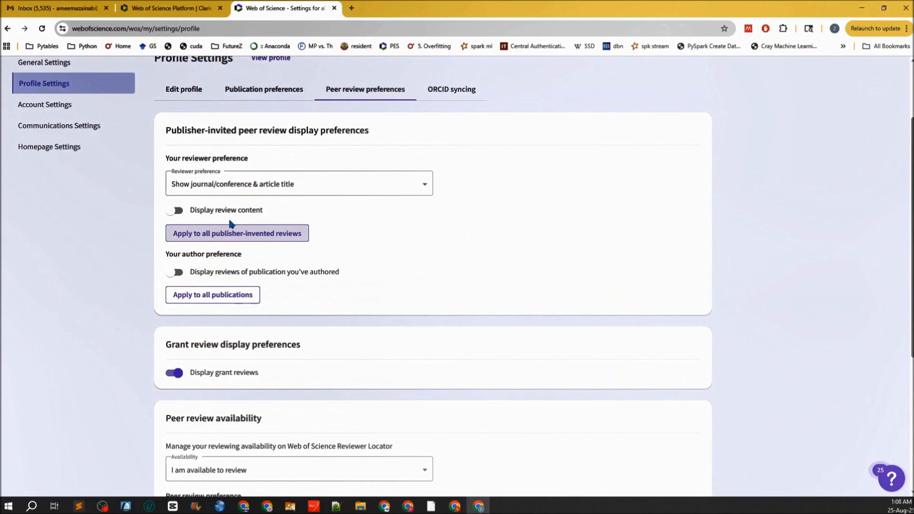
pyautogui.scroll(-2, 230, 224)
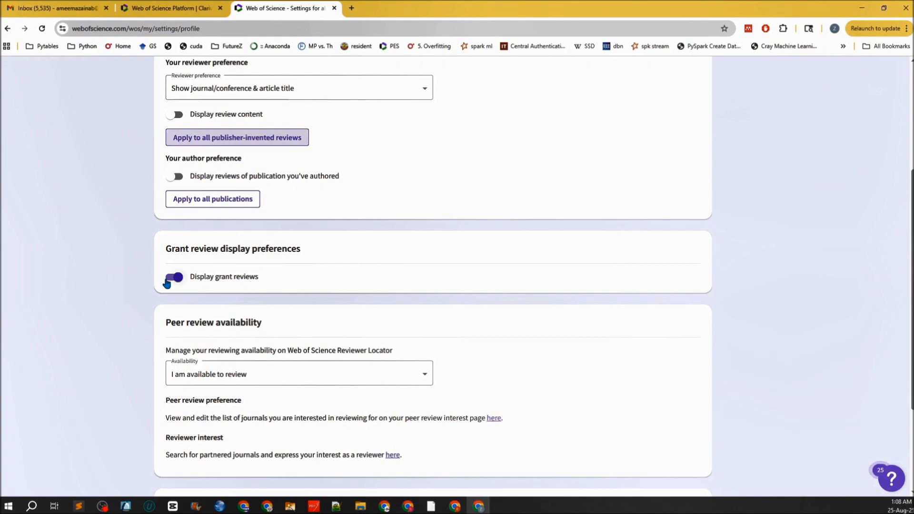
pyautogui.scroll(-1, 166, 284)
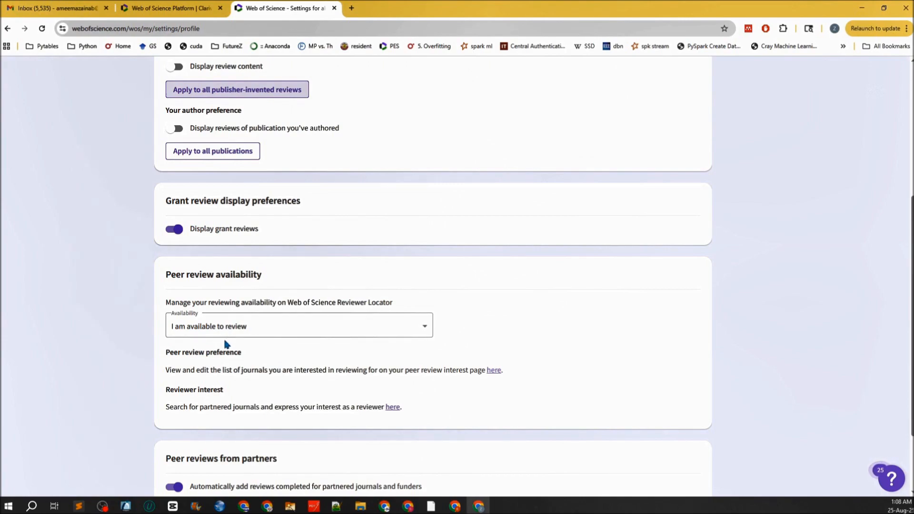
pyautogui.scroll(-1, 337, 399)
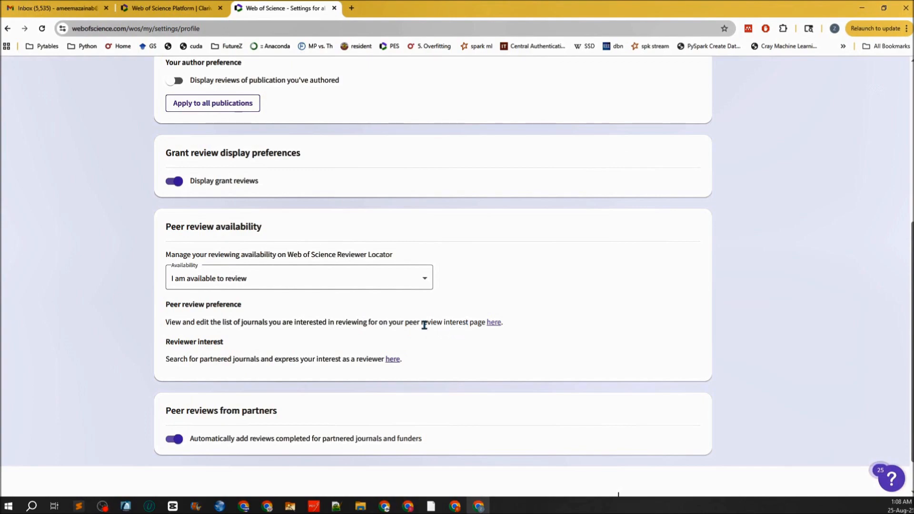
pyautogui.moveTo(405, 322); pyautogui.dragTo(482, 323)
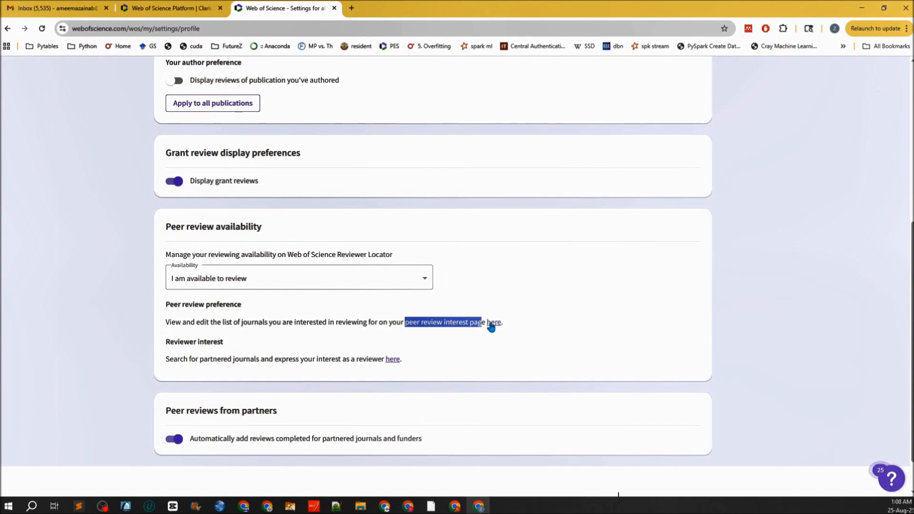
pyautogui.moveTo(183, 360); pyautogui.dragTo(401, 361)
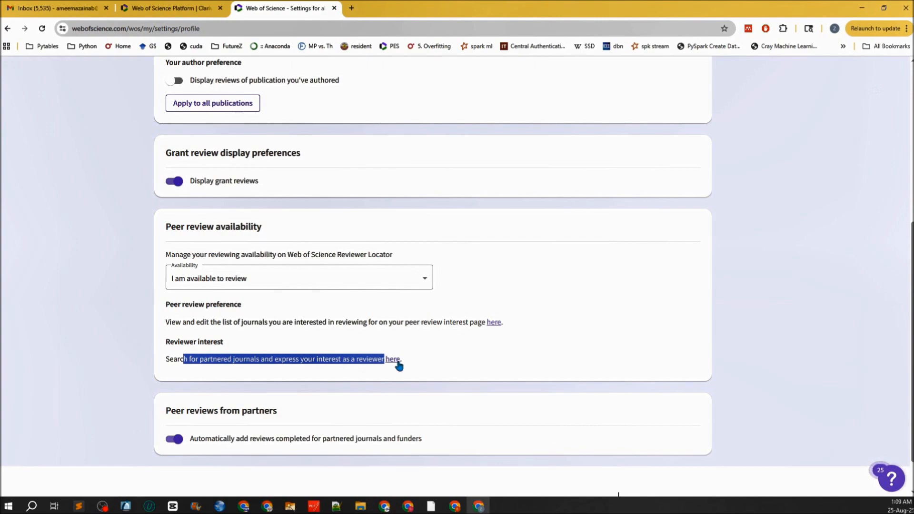
pyautogui.click(252, 361)
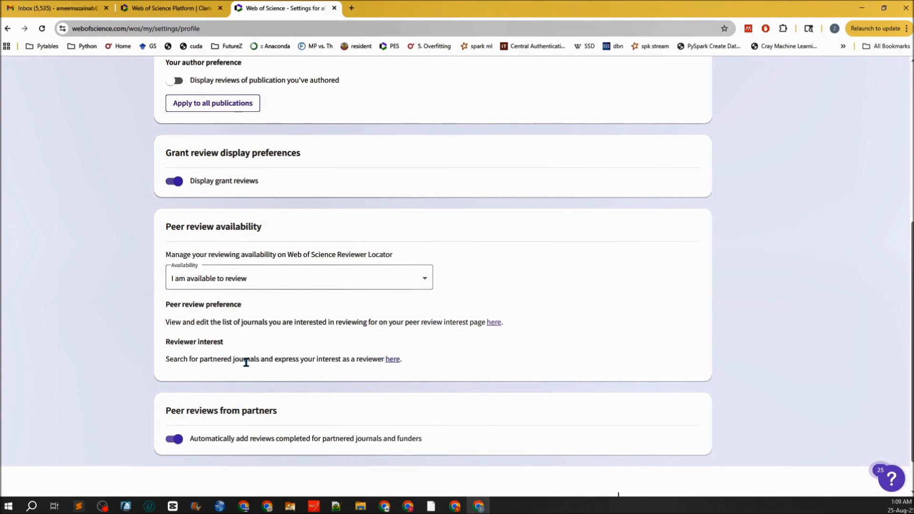
pyautogui.moveTo(166, 412); pyautogui.dragTo(278, 412)
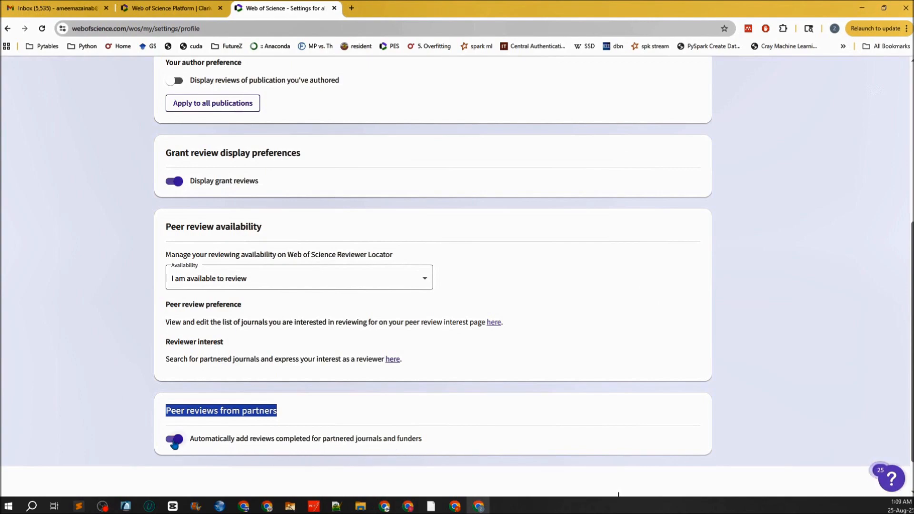
pyautogui.scroll(2, 346, 428)
pyautogui.scroll(-3, 345, 435)
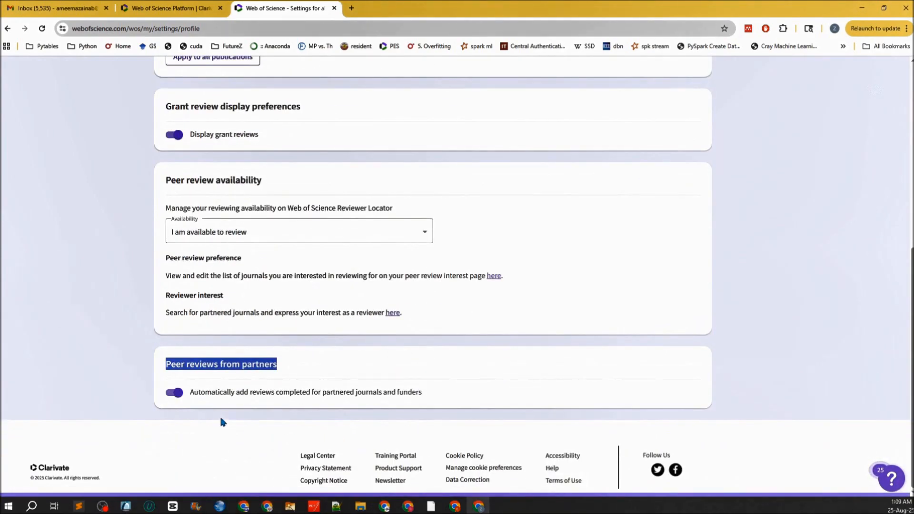
pyautogui.scroll(7, 172, 396)
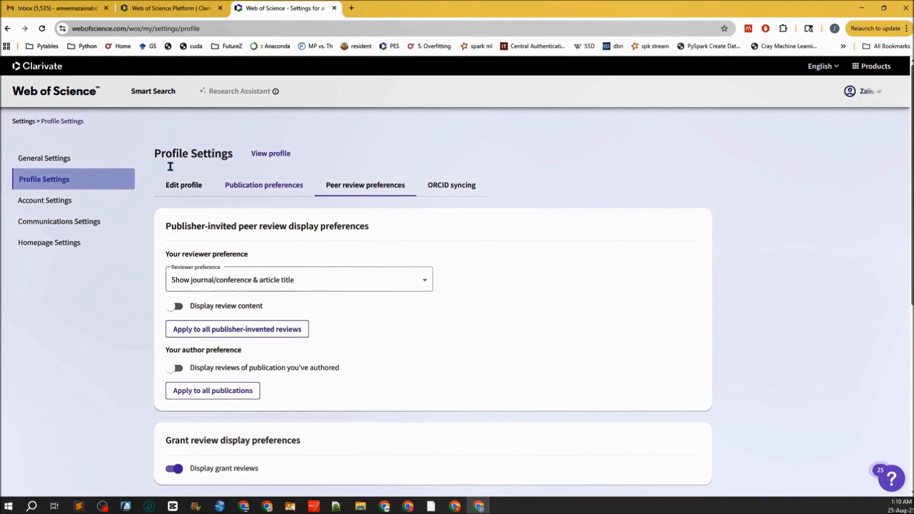
# - From the Web of Science start page, open My researcher profile and highlight the ResearcherID line
pyautogui.click(40, 95)
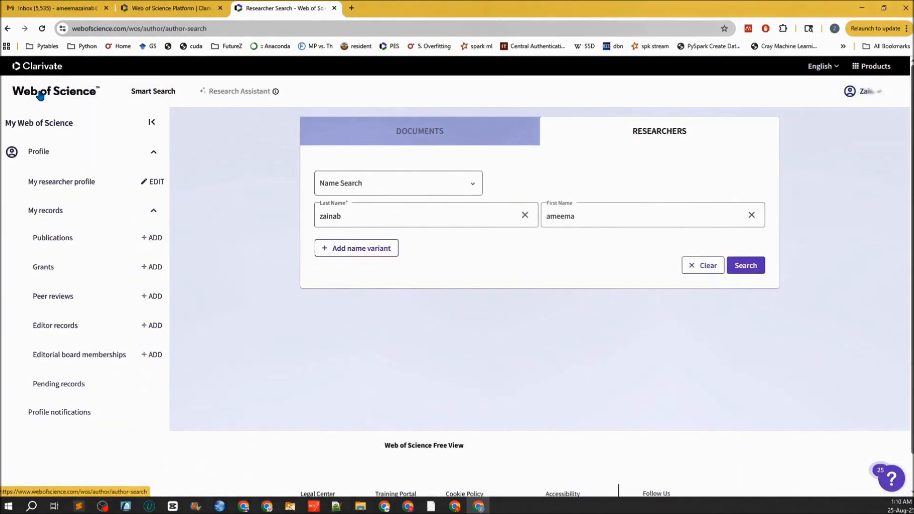
pyautogui.click(51, 188)
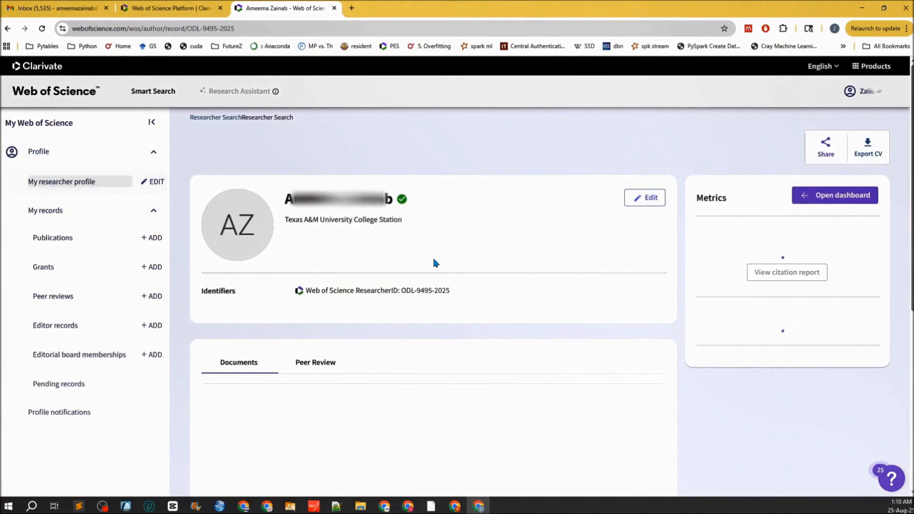
pyautogui.scroll(-2, 488, 261)
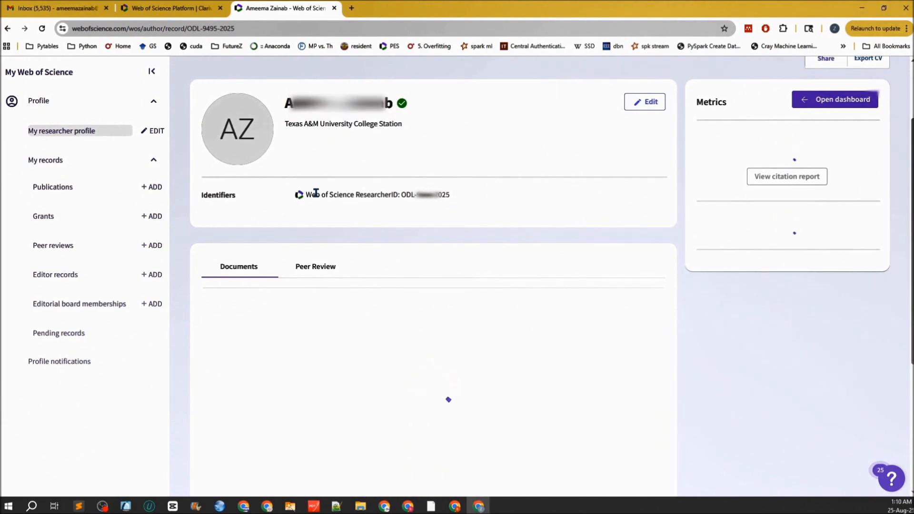
pyautogui.moveTo(310, 195); pyautogui.dragTo(388, 195)
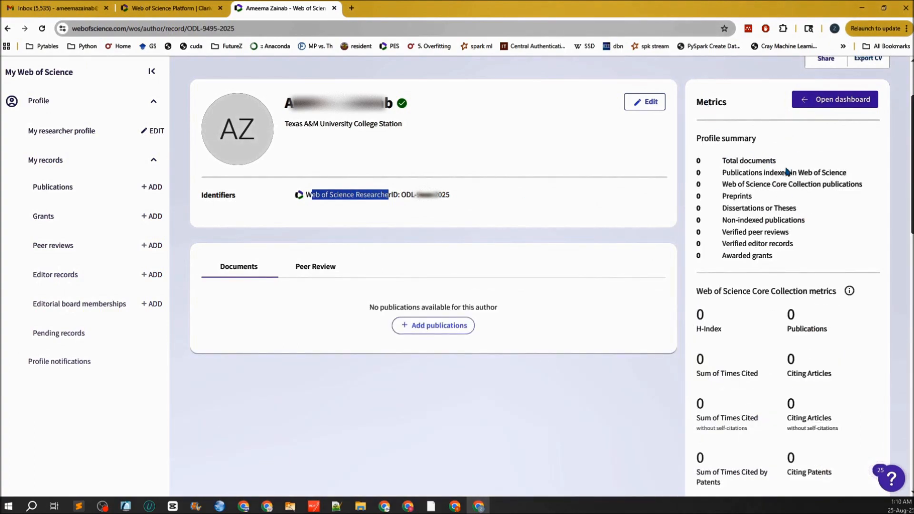
# - Highlight the Metrics panel's zero counts: publications indexed, verified peer reviews, and the whole summary
pyautogui.moveTo(850, 173); pyautogui.dragTo(698, 176)
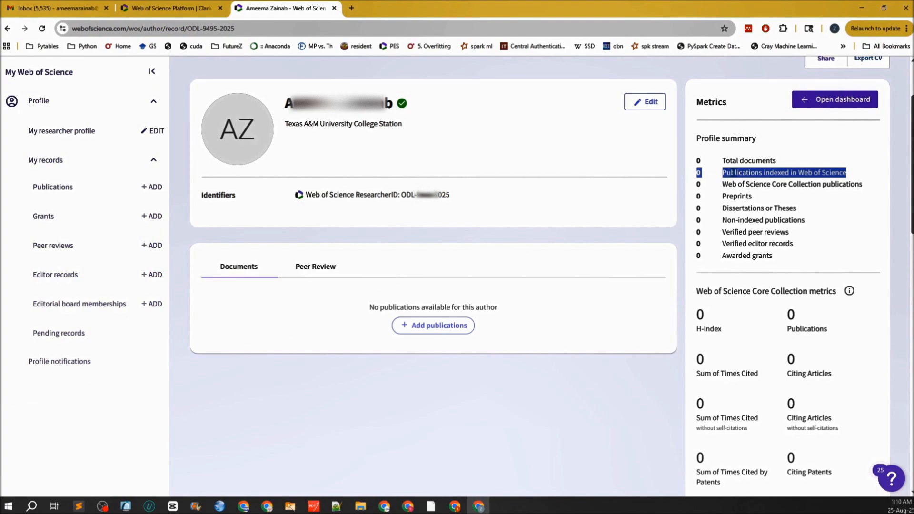
pyautogui.click(704, 177)
pyautogui.doubleClick(698, 173)
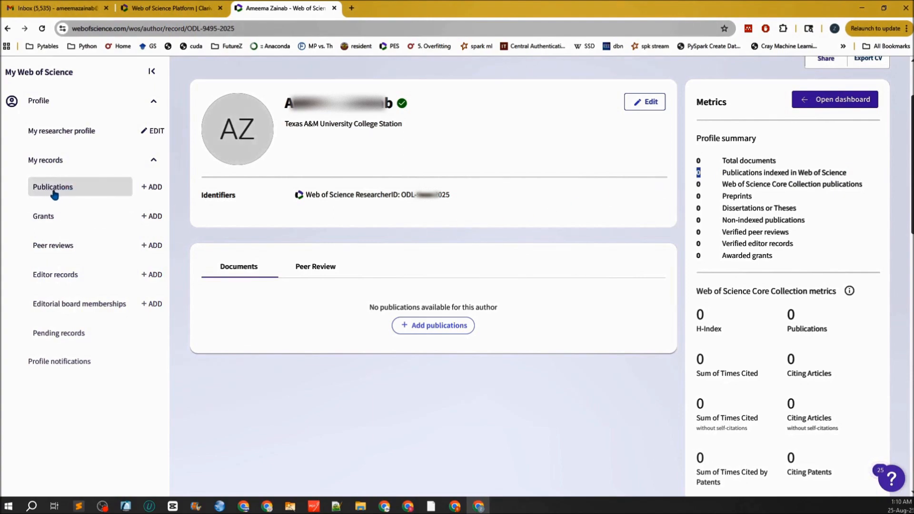
pyautogui.click(792, 234)
pyautogui.moveTo(792, 235); pyautogui.dragTo(696, 234)
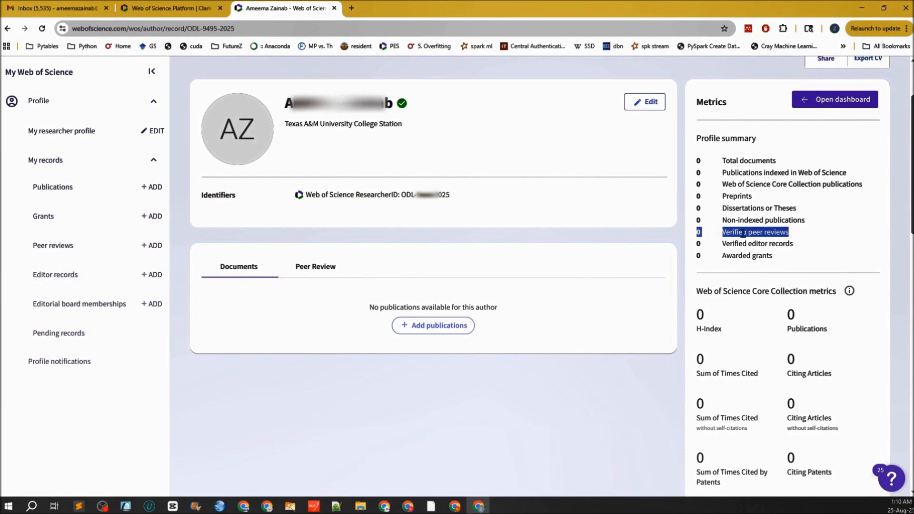
pyautogui.moveTo(773, 256); pyautogui.dragTo(693, 156)
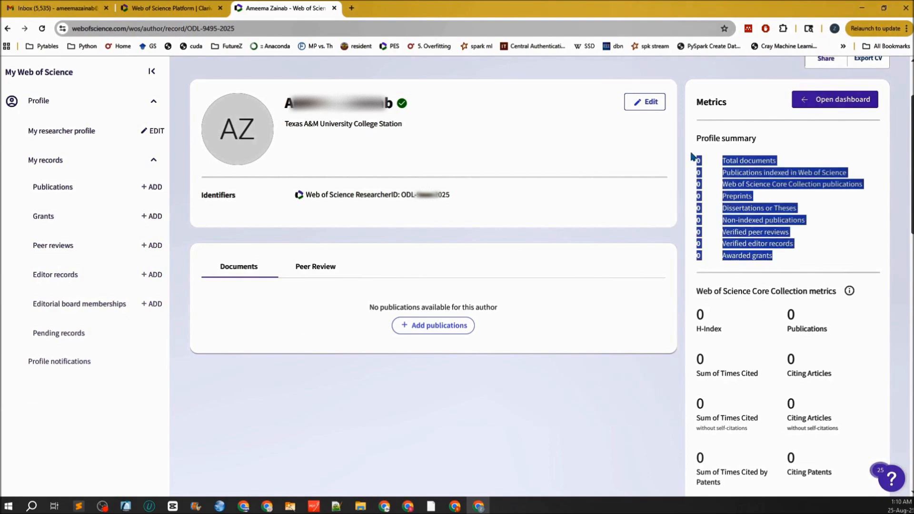
pyautogui.click(739, 211)
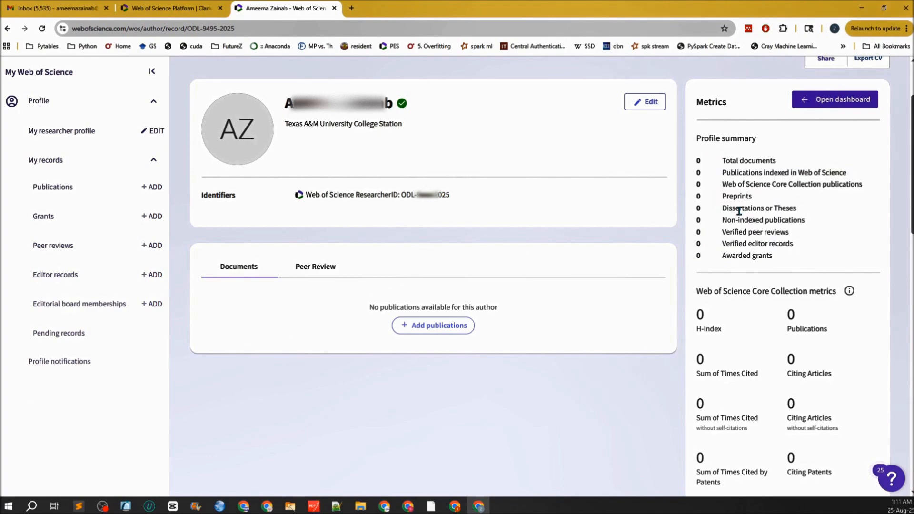